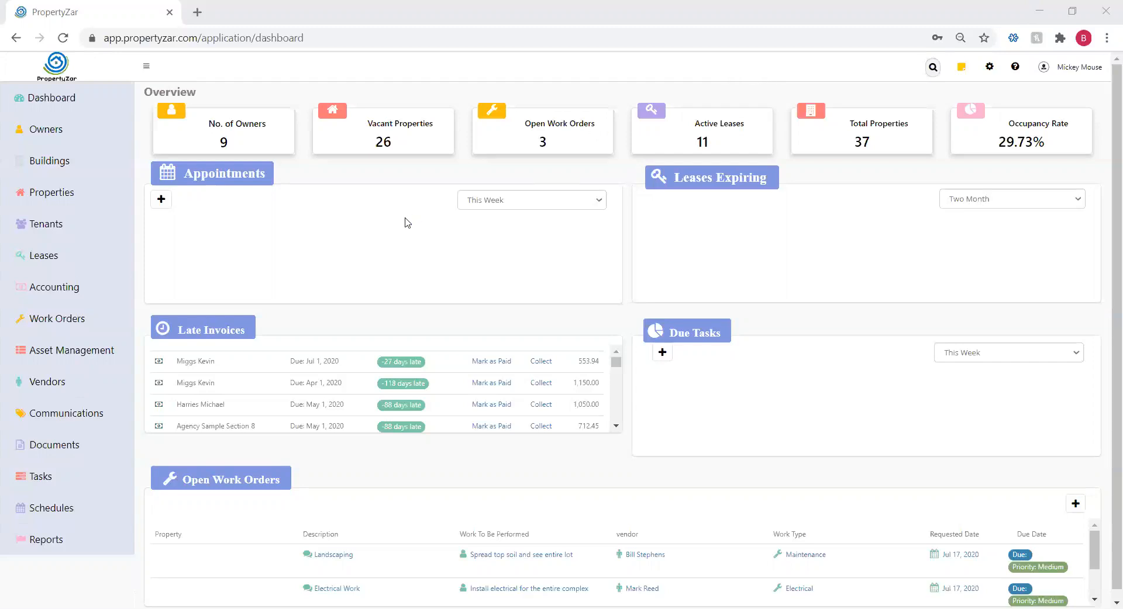
Start a new entry in Accounting's Chart Of Accounts
left_click(59, 294)
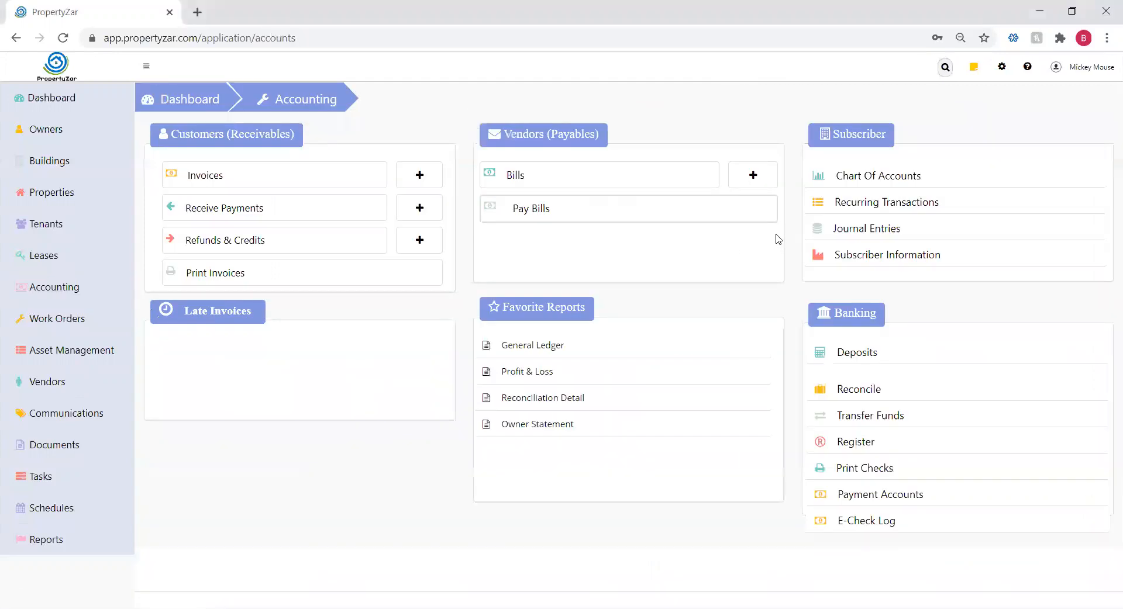
left_click(883, 177)
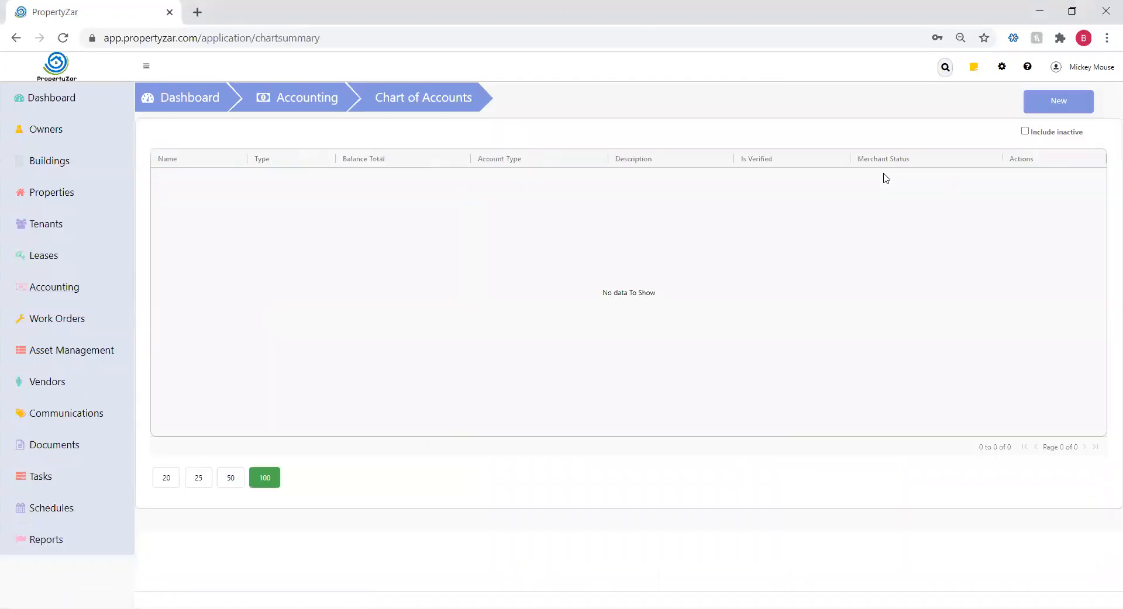
left_click(1062, 103)
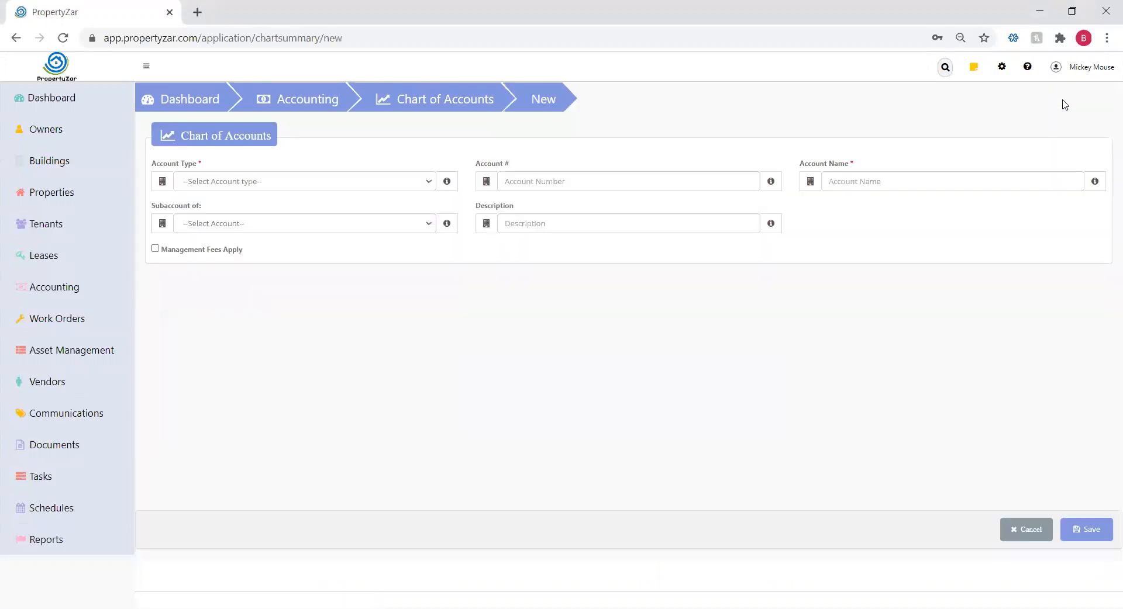
Create a Bank account named for Bambora, with Bambora payment and Subscriber as owner, and continue
left_click(226, 185)
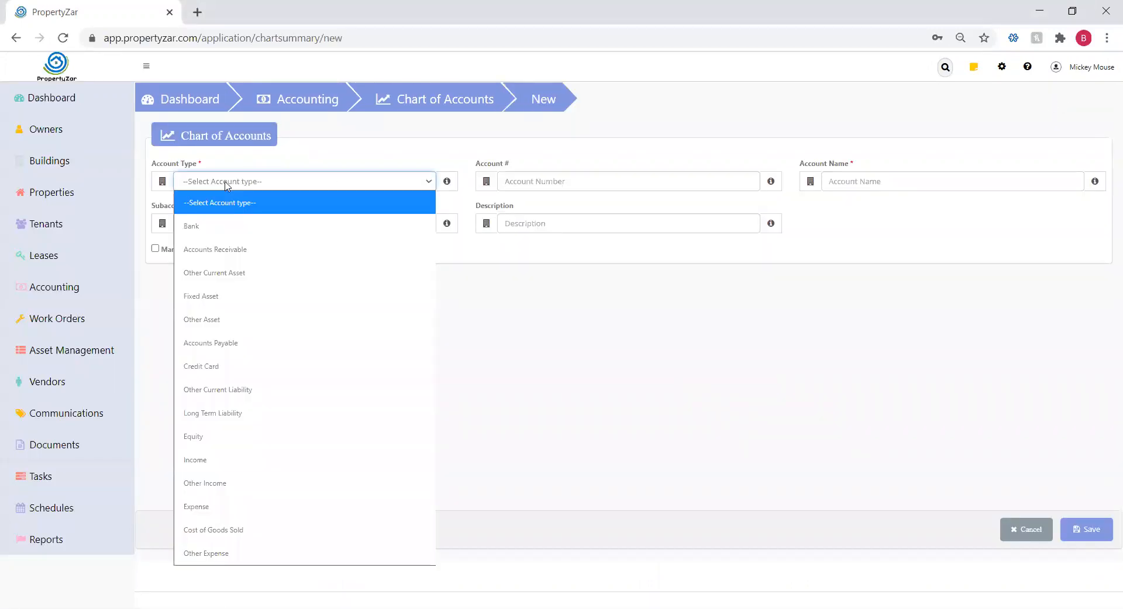
left_click(195, 230)
left_click(848, 185)
type("Bambora - Brittany")
left_click(841, 220)
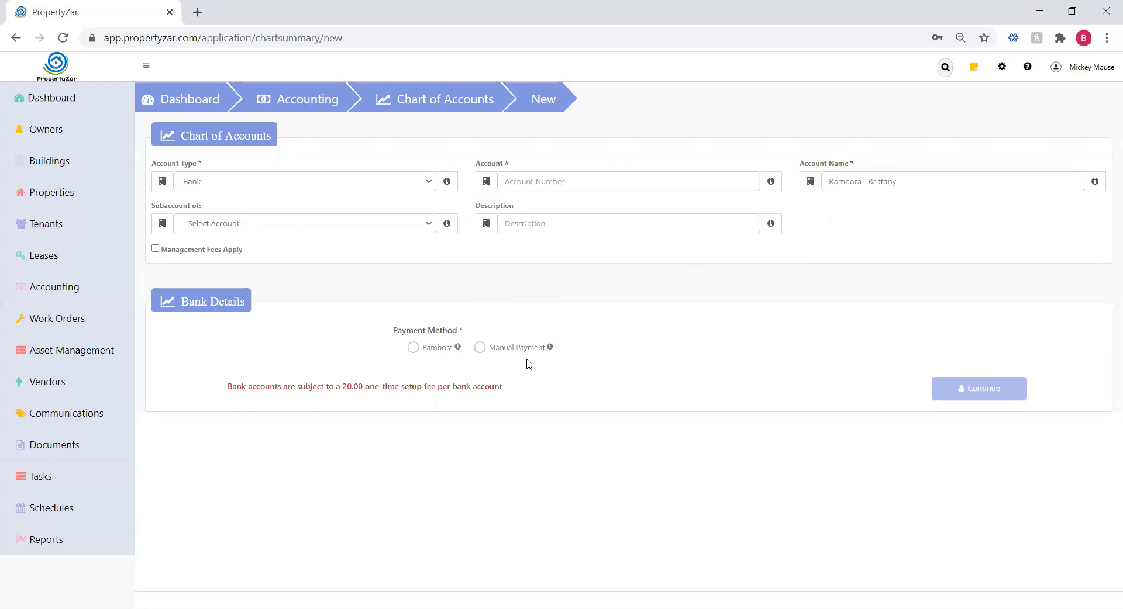
left_click(414, 349)
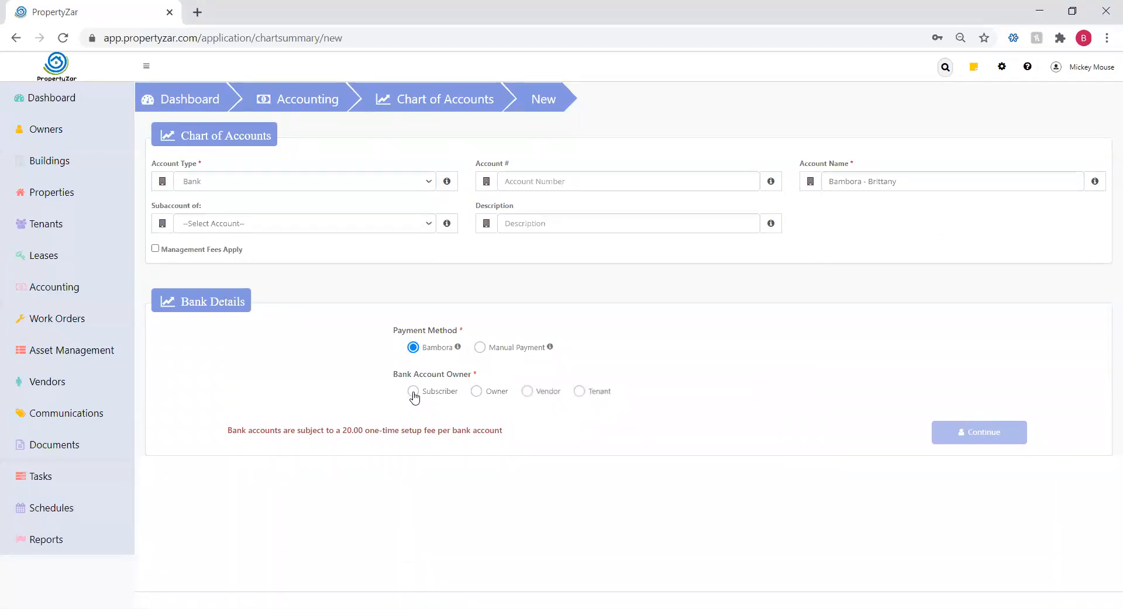
left_click(414, 393)
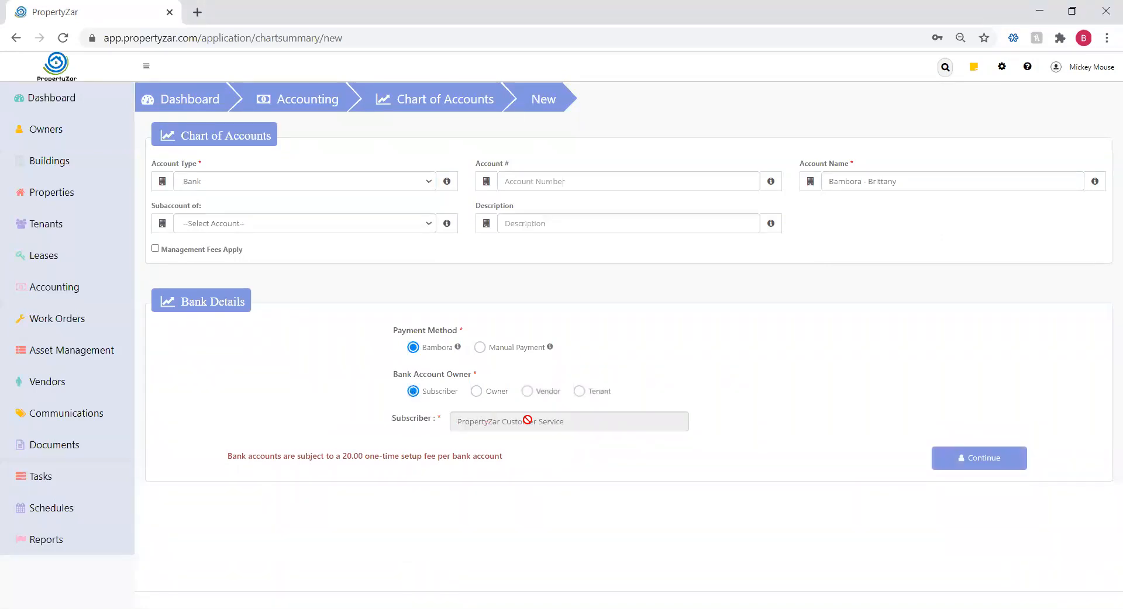
left_click(1003, 464)
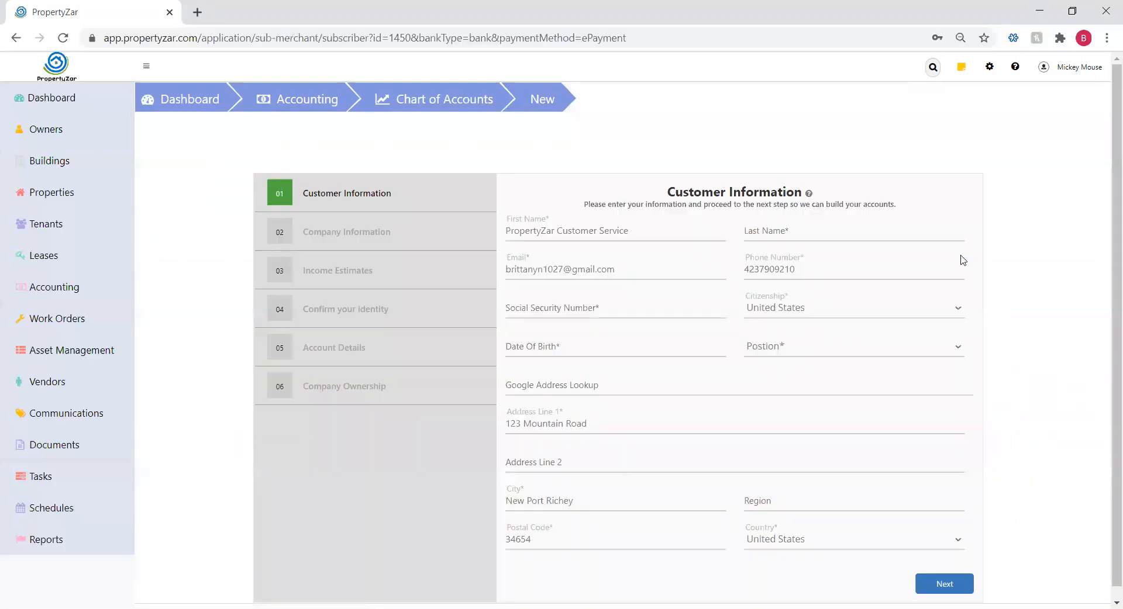
Replace the customer's first and last name with the owner's name
left_click_drag(667, 188, 802, 188)
left_click(873, 194)
left_click_drag(631, 231, 502, 231)
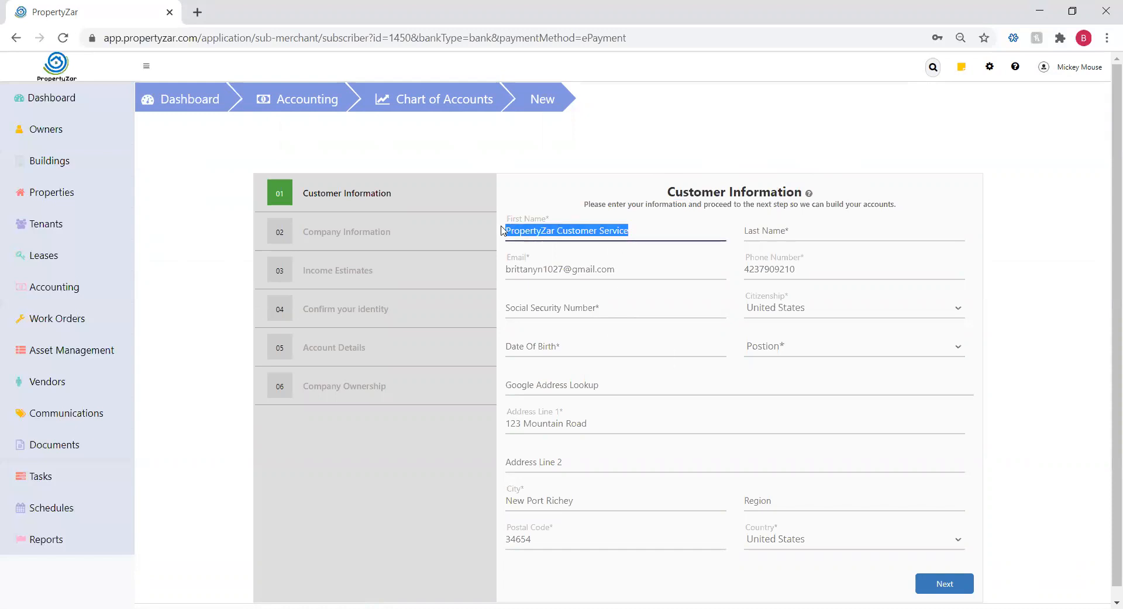
key("Tab")
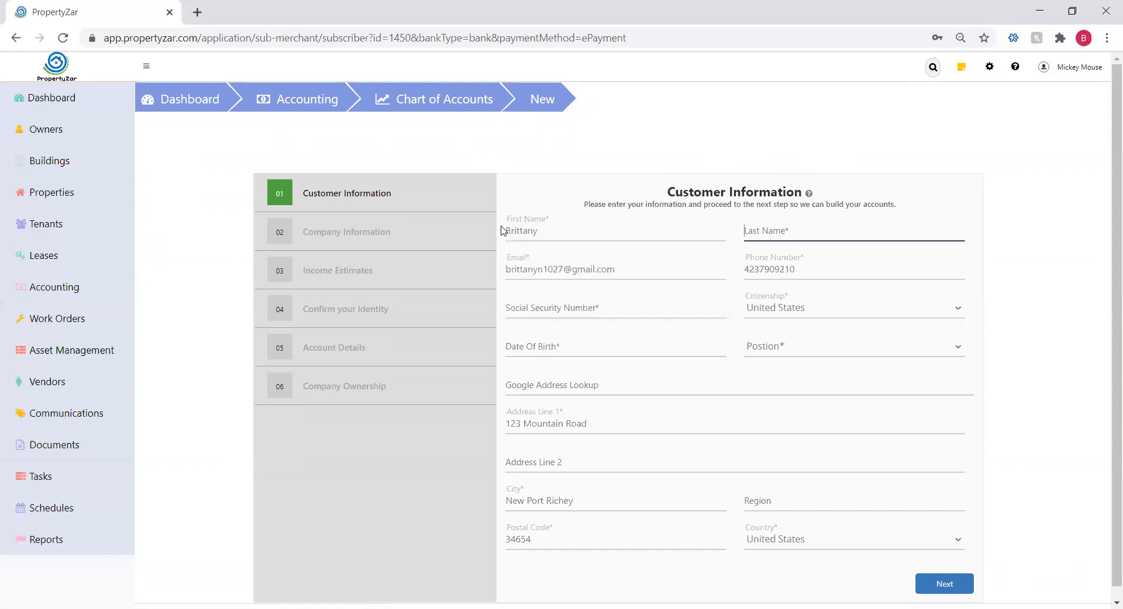
key("Tab")
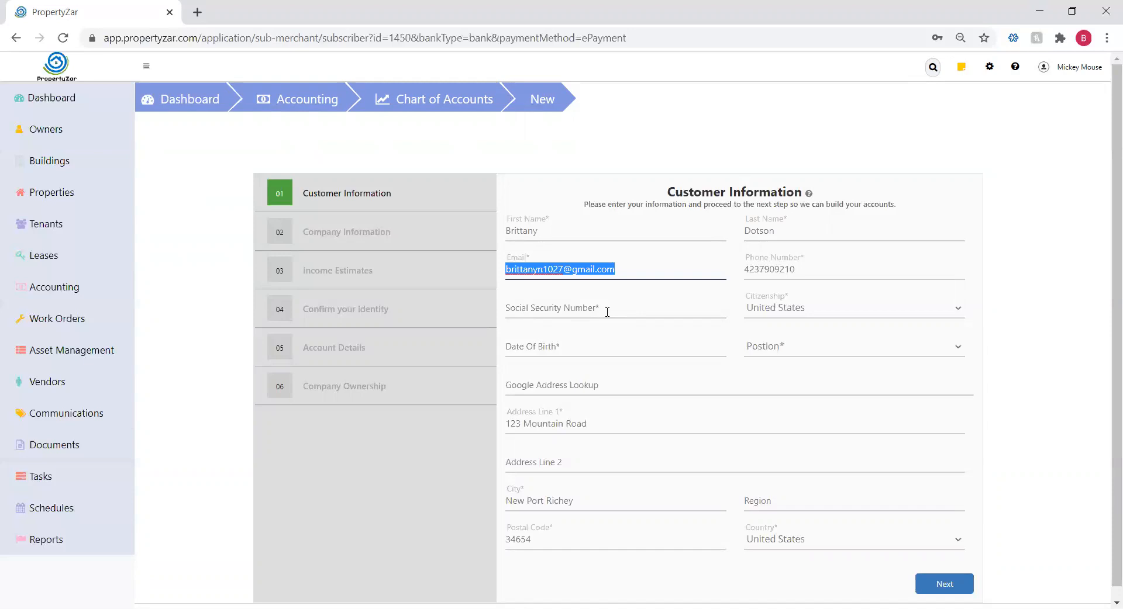
Enter the owner's Social Security Number and birth date, choose Administrator position, and go Next
left_click(509, 308)
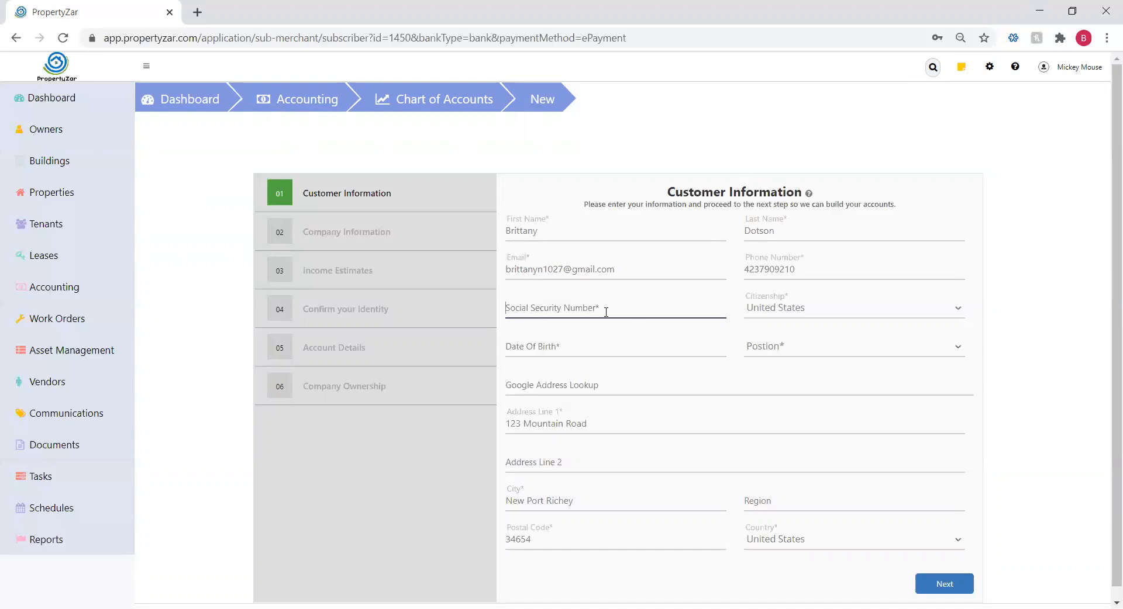
type("111111111")
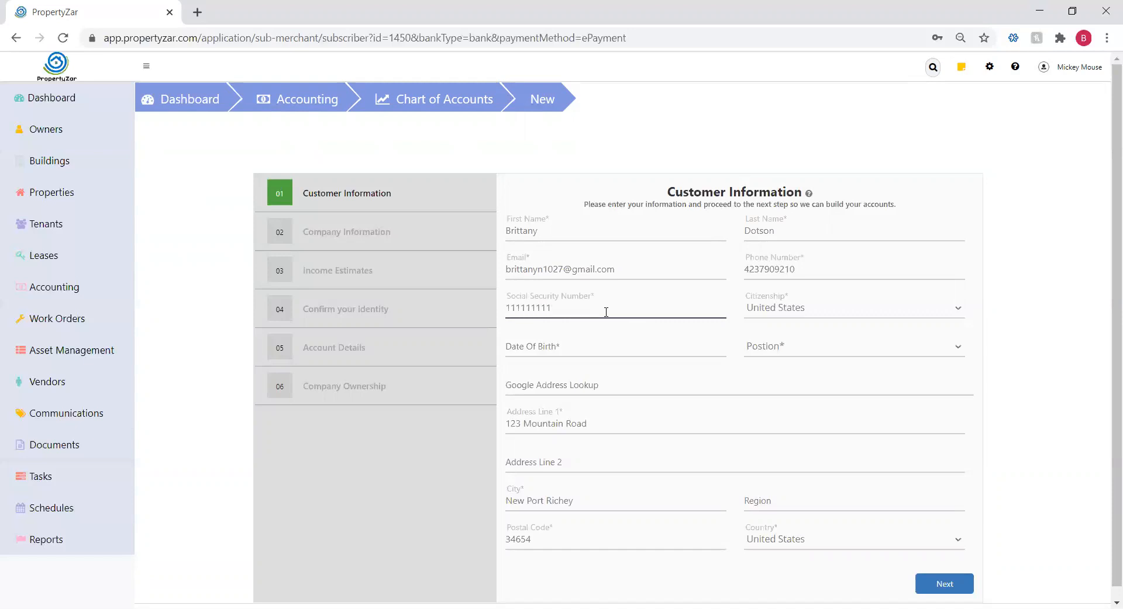
left_click(517, 350)
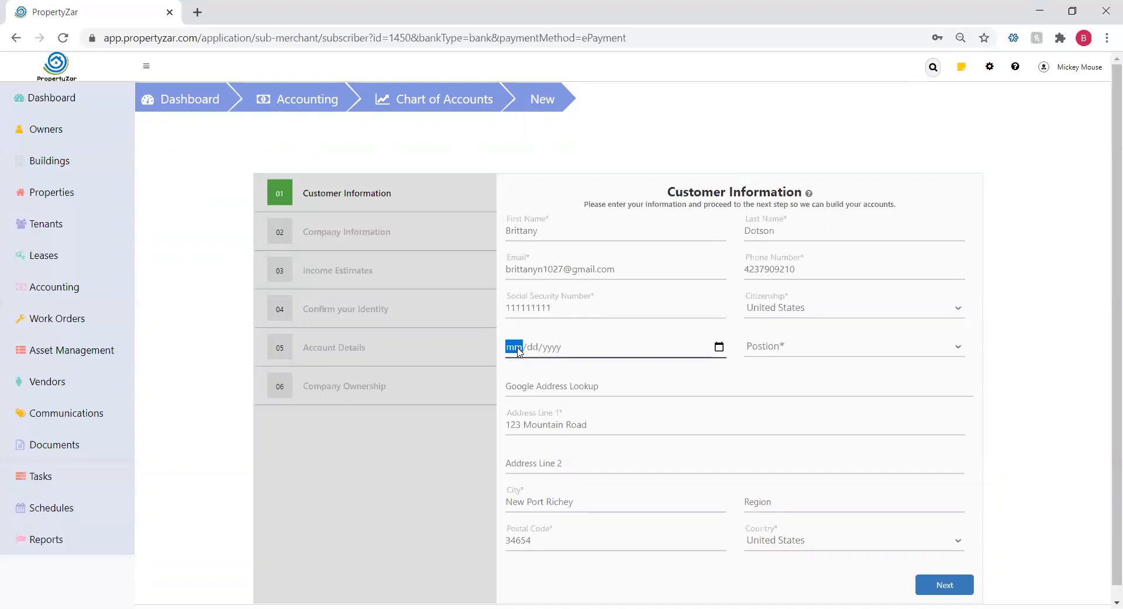
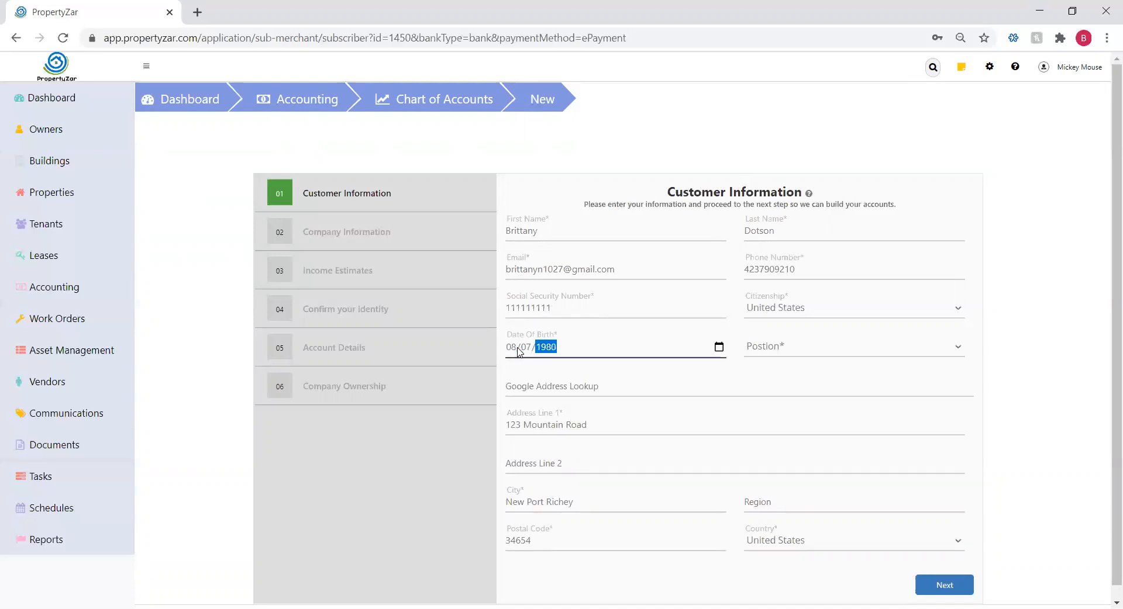
left_click(770, 351)
scroll(772, 280, "down", 1)
left_click(807, 186)
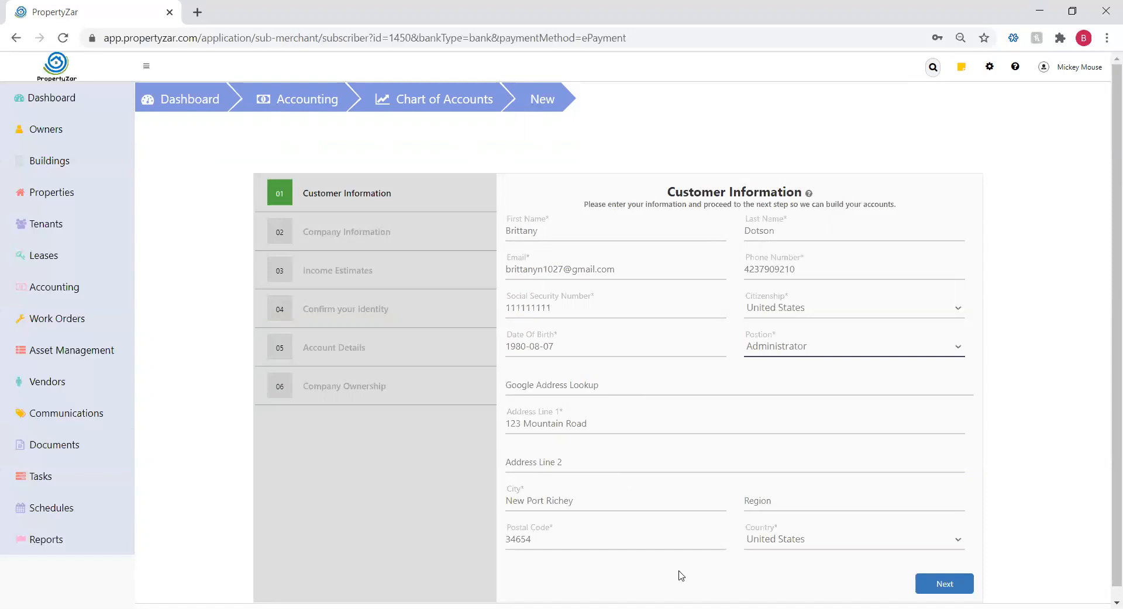
left_click(953, 589)
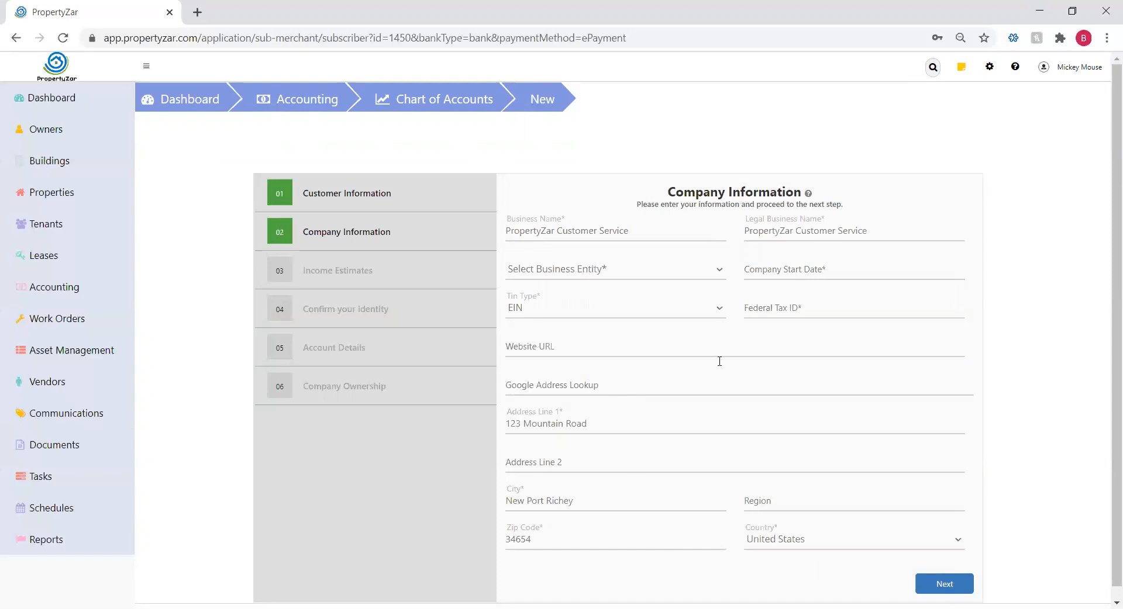
Set Sole Proprietor, start date 06/05/2002, TIN type EIN and the federal tax ID, then submit
left_click_drag(670, 191, 804, 196)
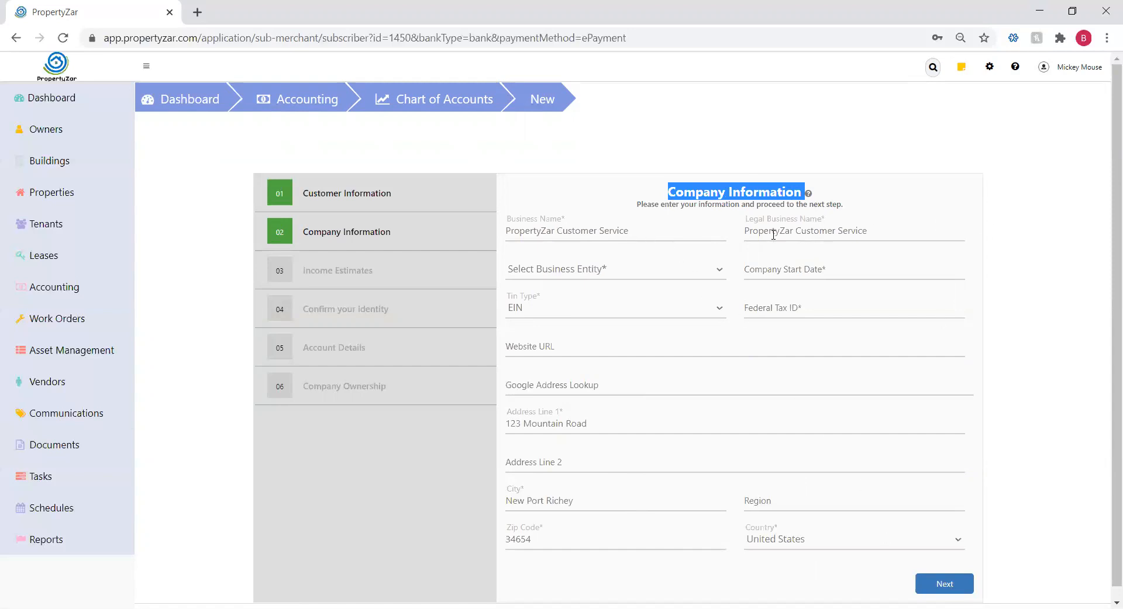
left_click(587, 274)
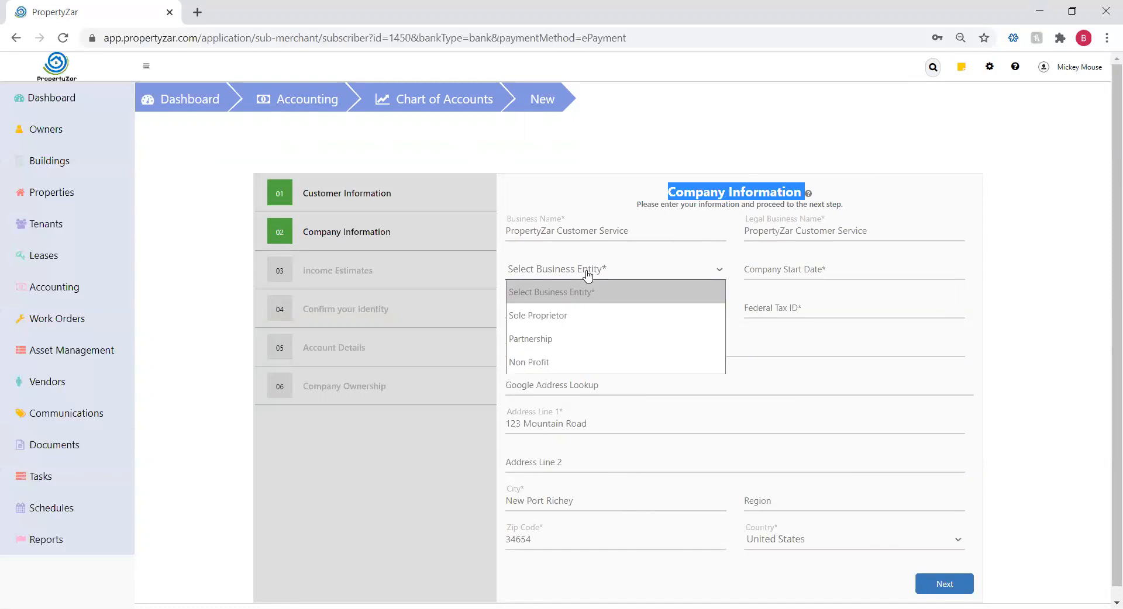
left_click(582, 321)
left_click(789, 275)
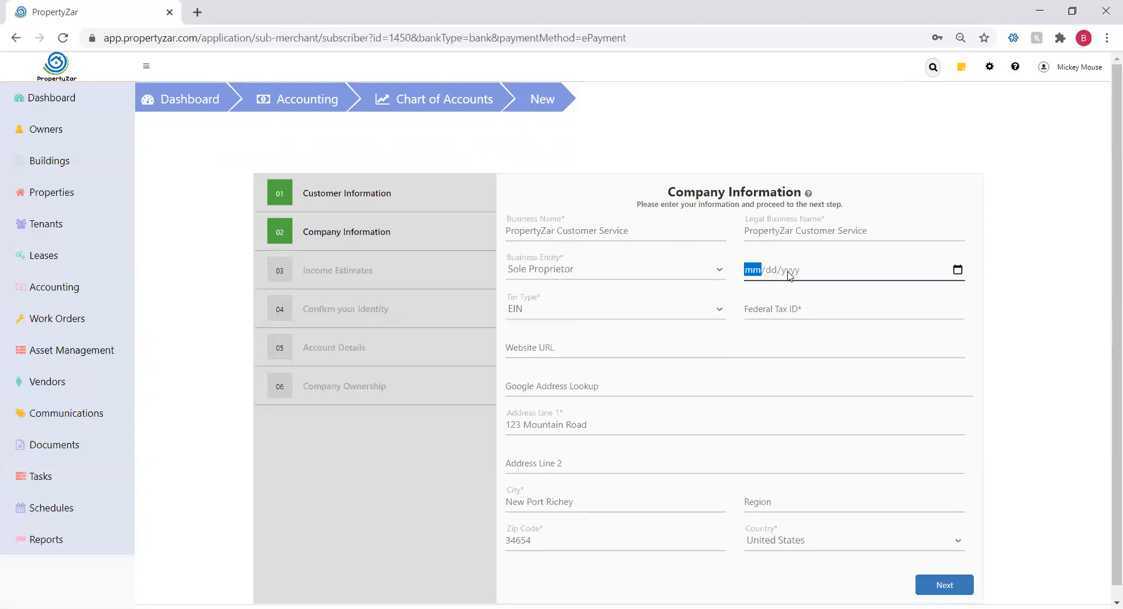
type("06/05/2002")
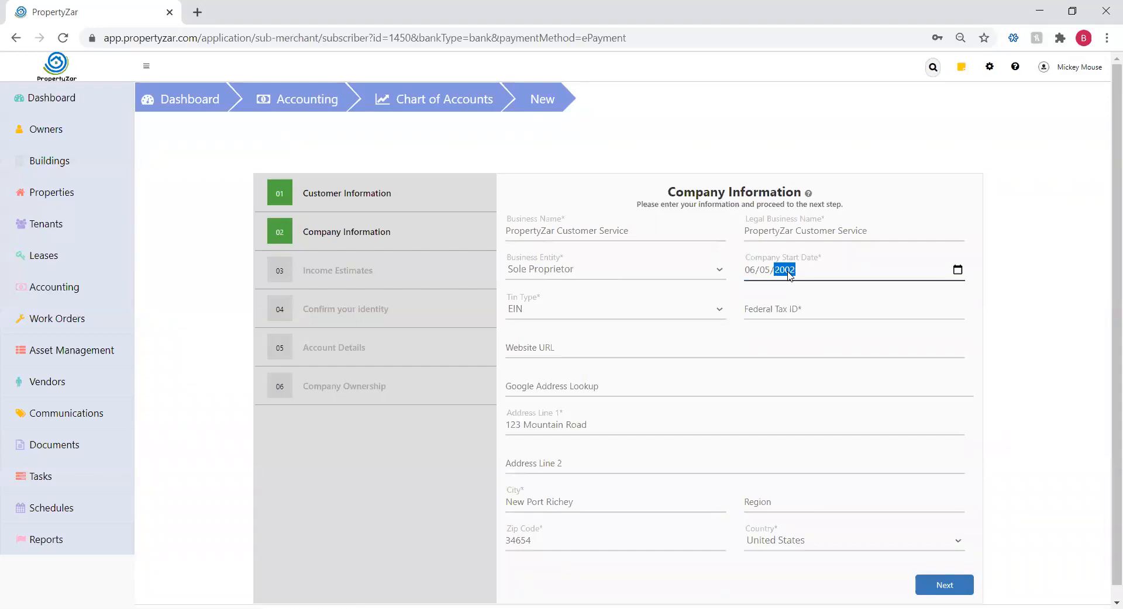
left_click(536, 312)
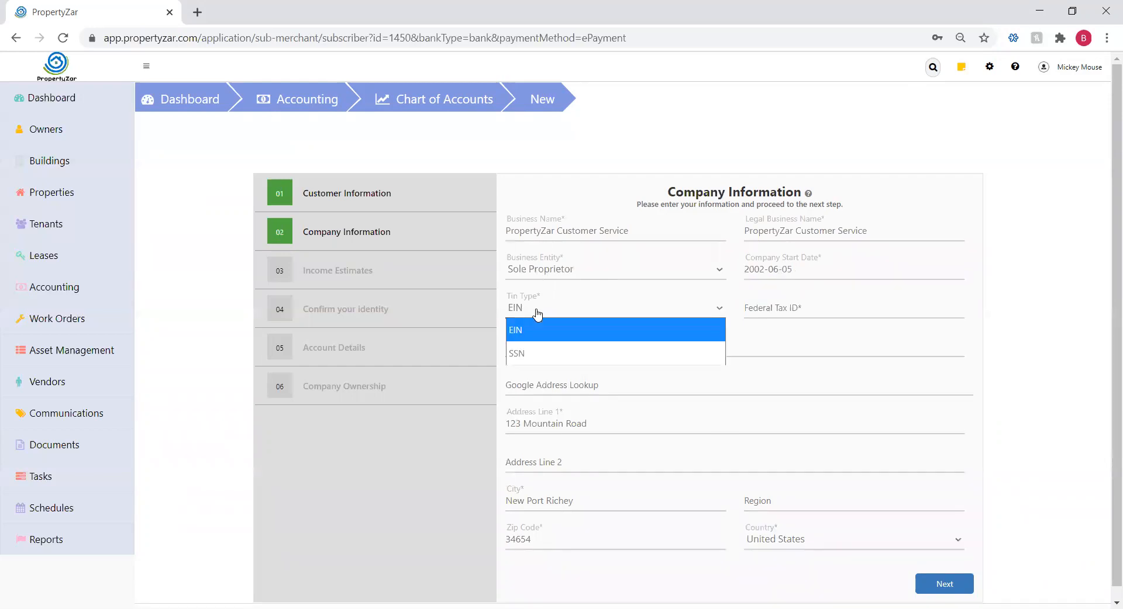
left_click(536, 329)
double_click(678, 195)
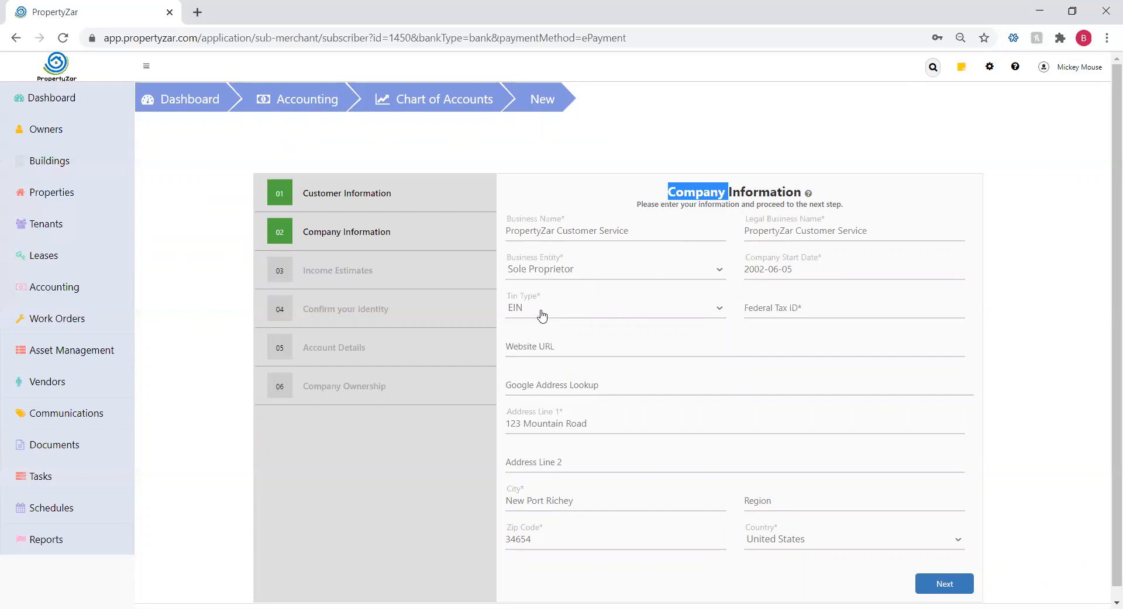
left_click(765, 309)
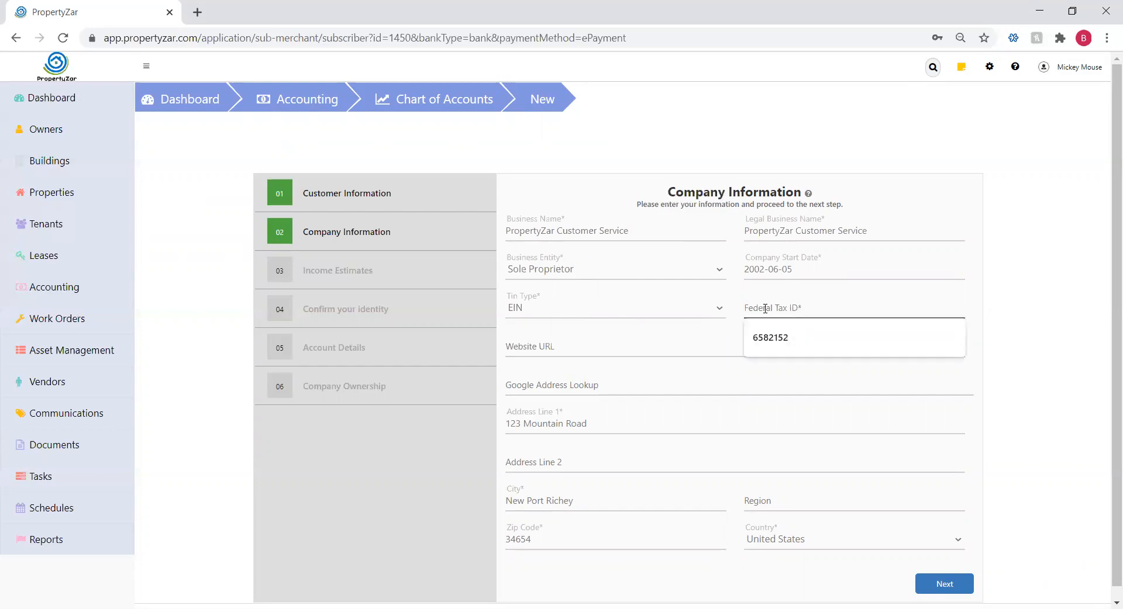
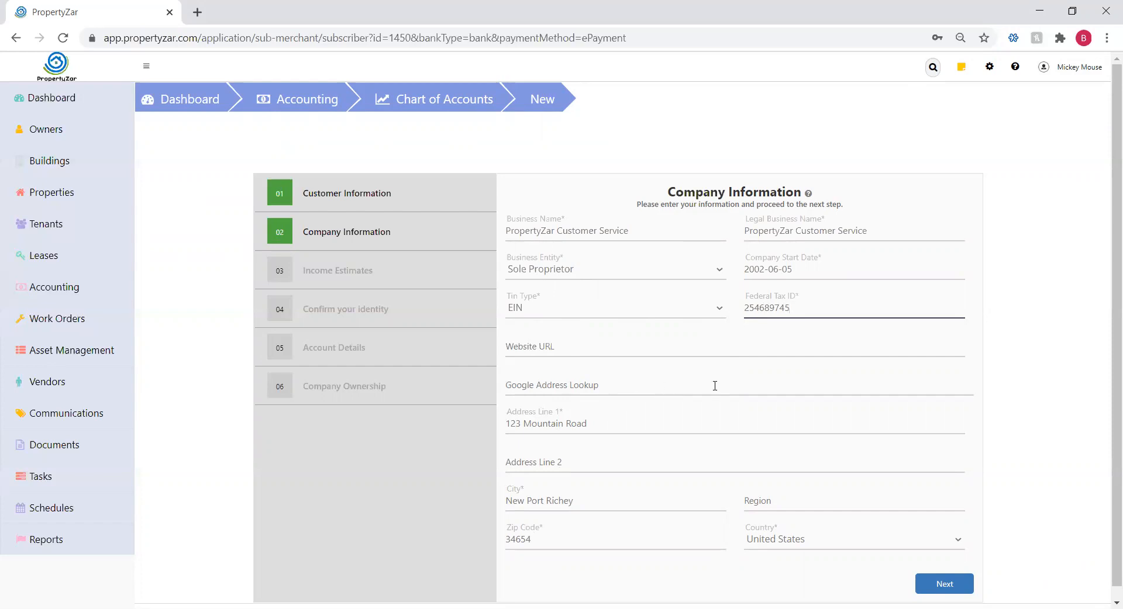
left_click(948, 583)
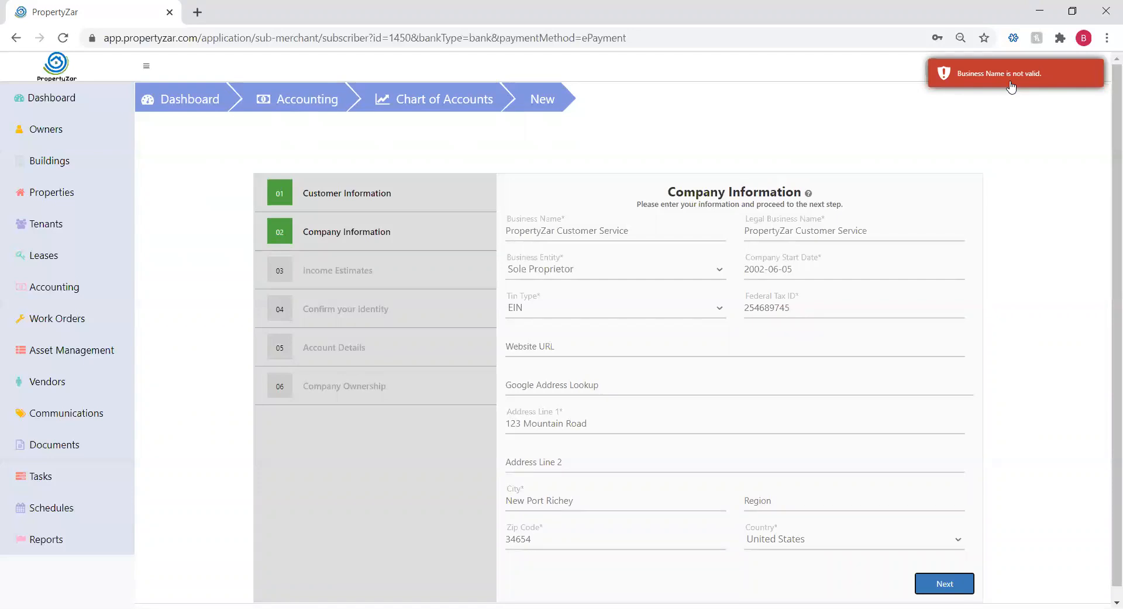
Shorten the Business Name and Legal Business Name to 'PropertyZar CS'
left_click_drag(629, 231, 563, 231)
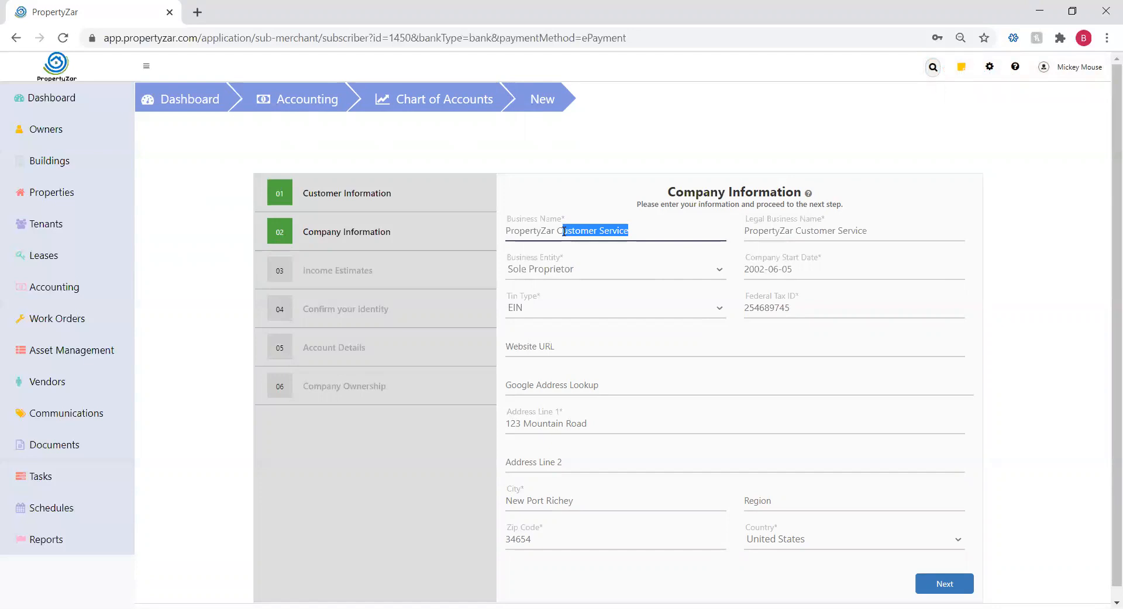
type("S")
left_click_drag(929, 236, 806, 229)
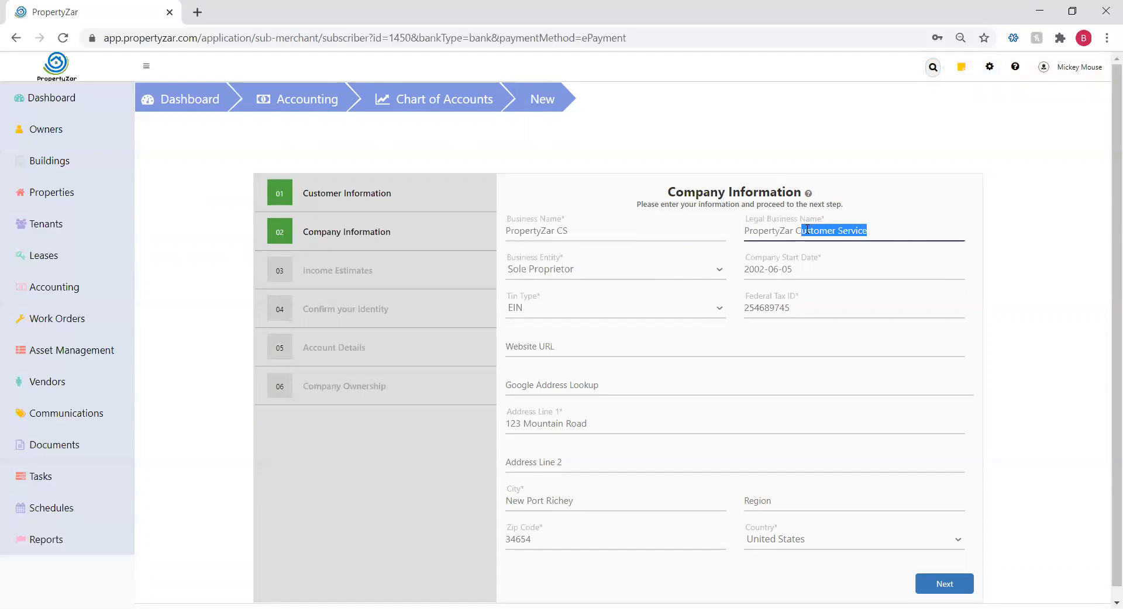
type("S")
left_click(1017, 226)
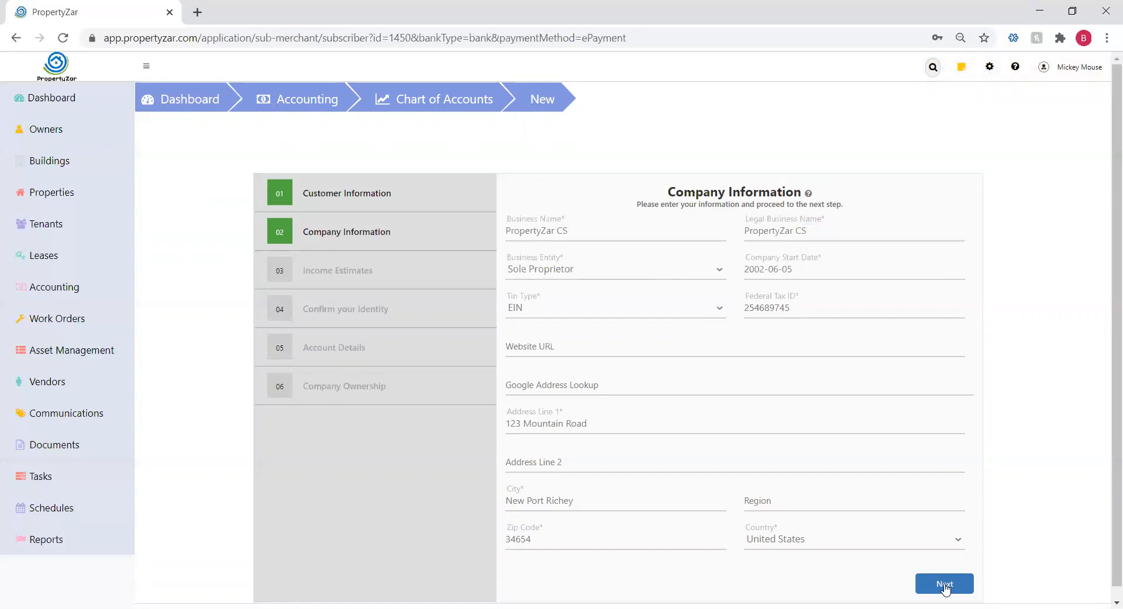
Enter yearly online processing 90000, expected maximum 120000 and service description 'Property Management'
left_click(945, 586)
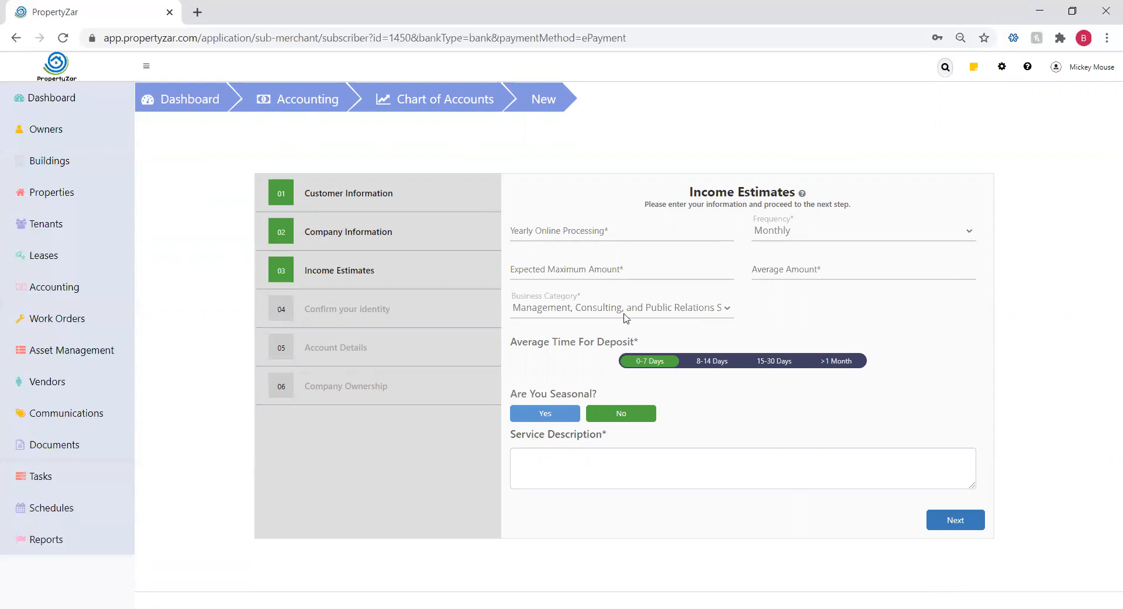
left_click(512, 230)
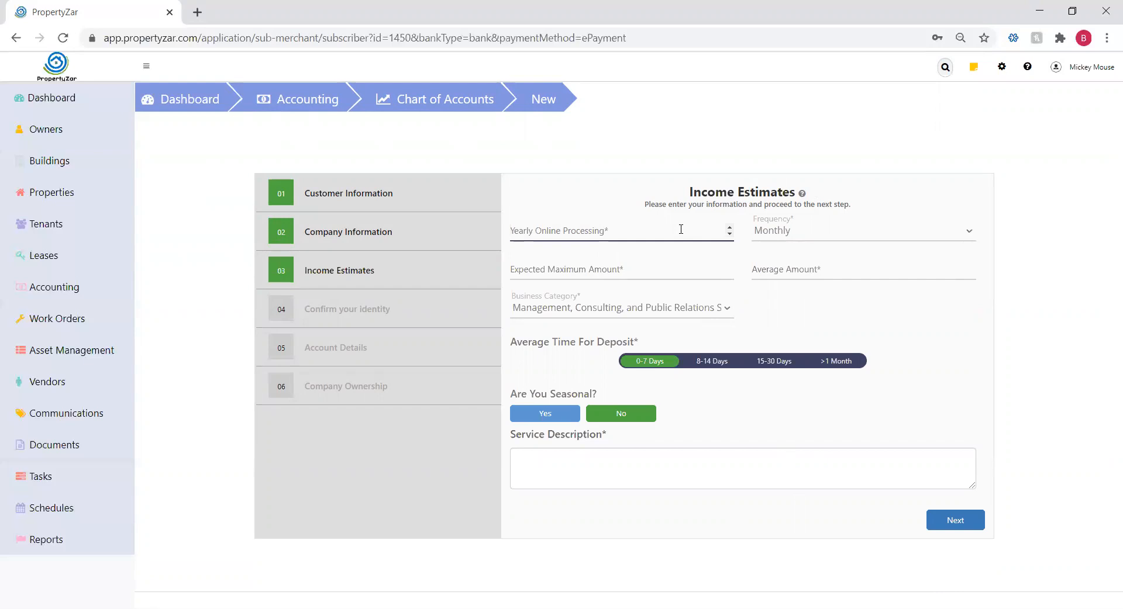
type("90000")
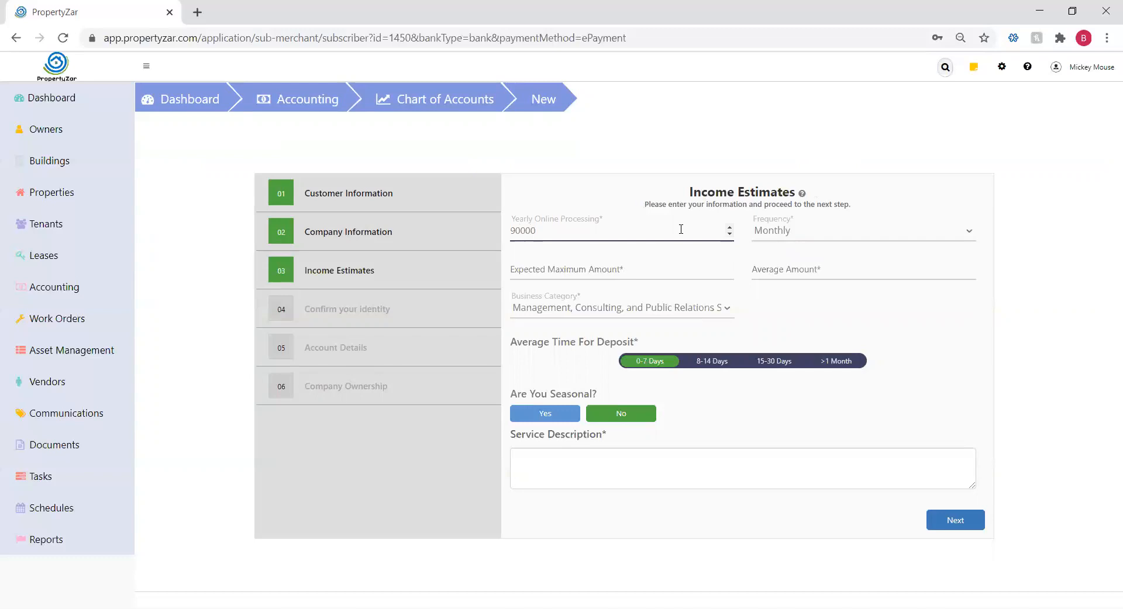
key("Tab")
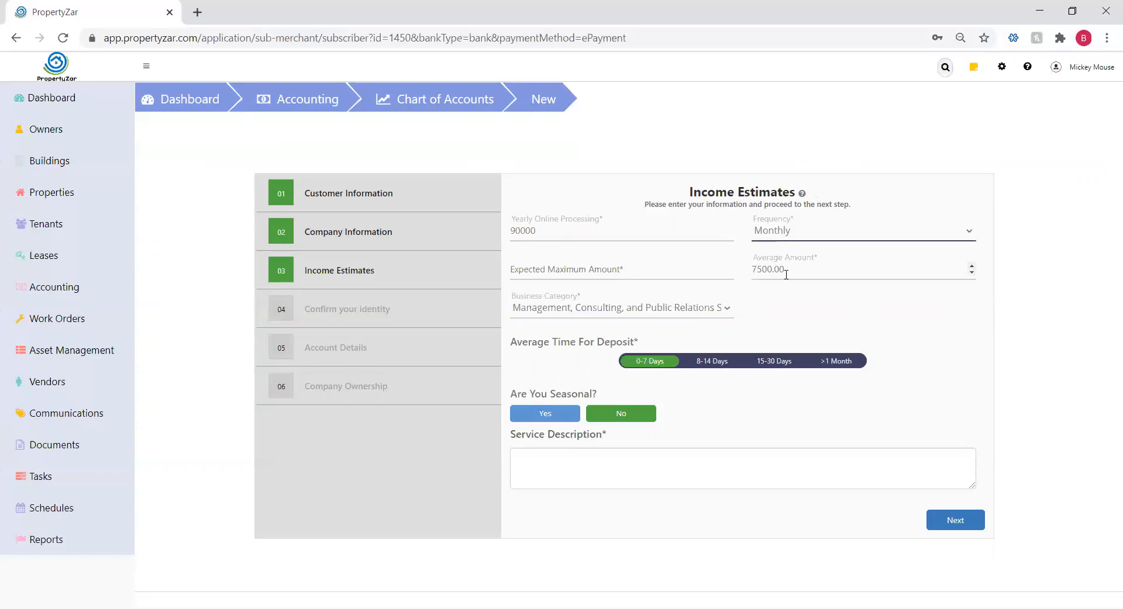
left_click(518, 270)
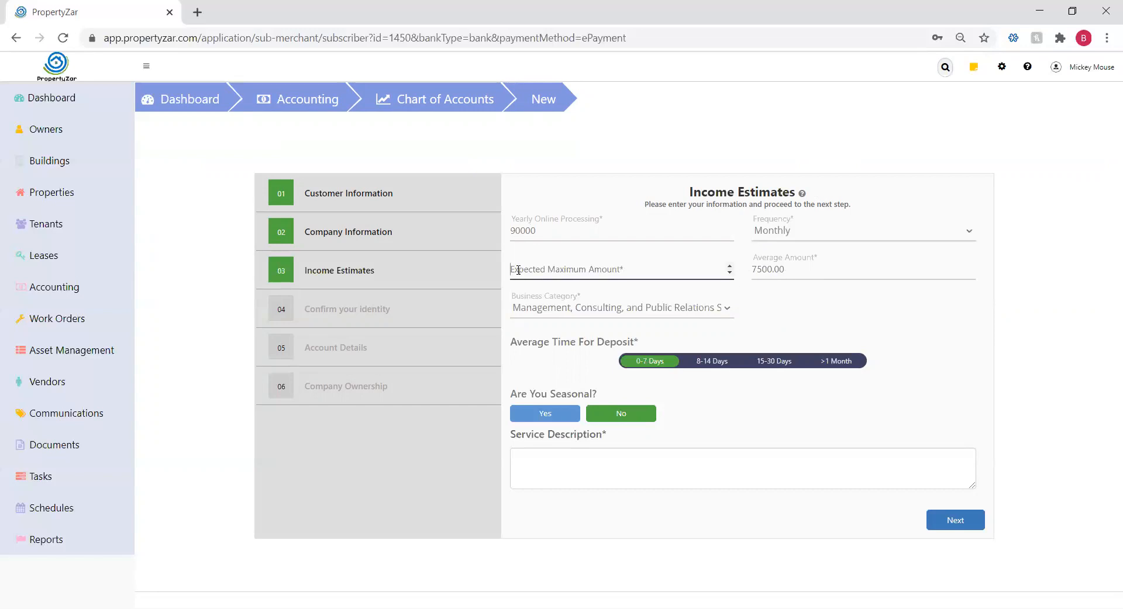
type("120000")
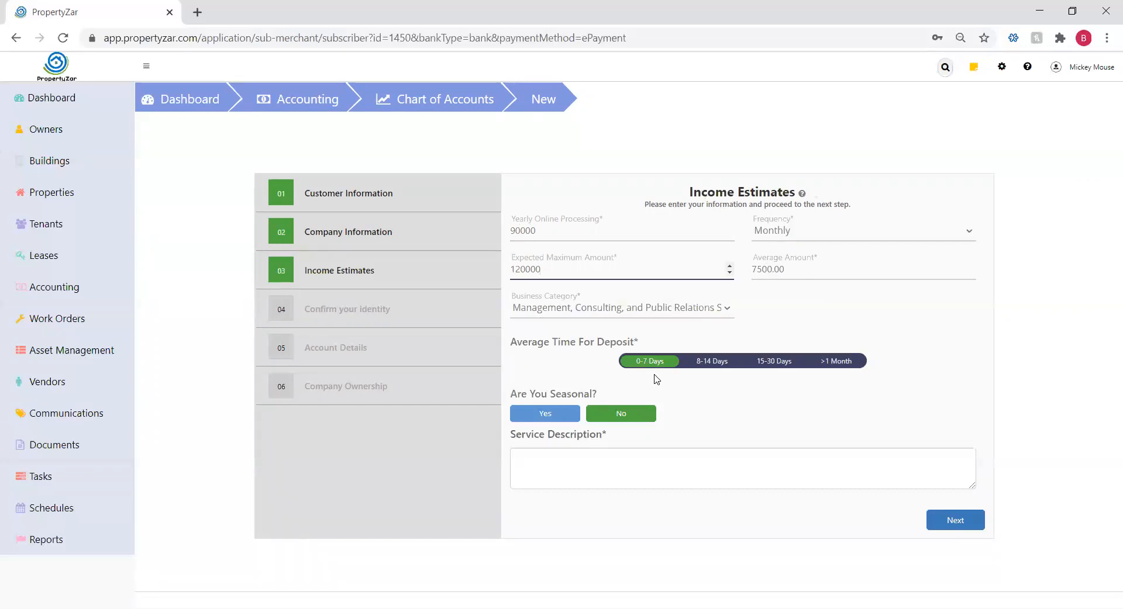
left_click(595, 455)
type("Proper")
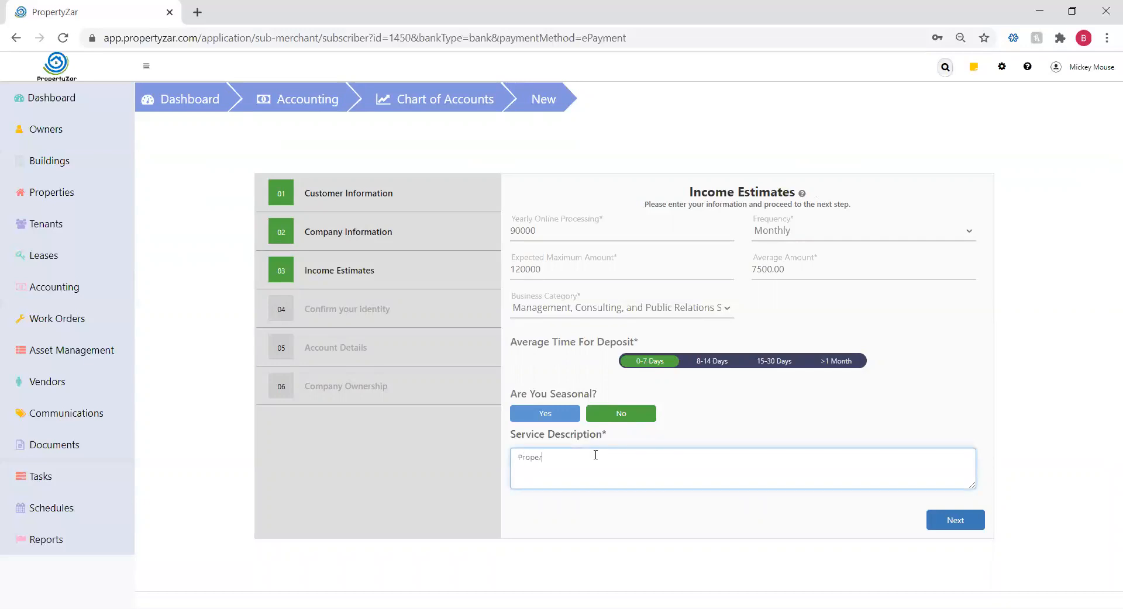
type("ty Management")
left_click(951, 525)
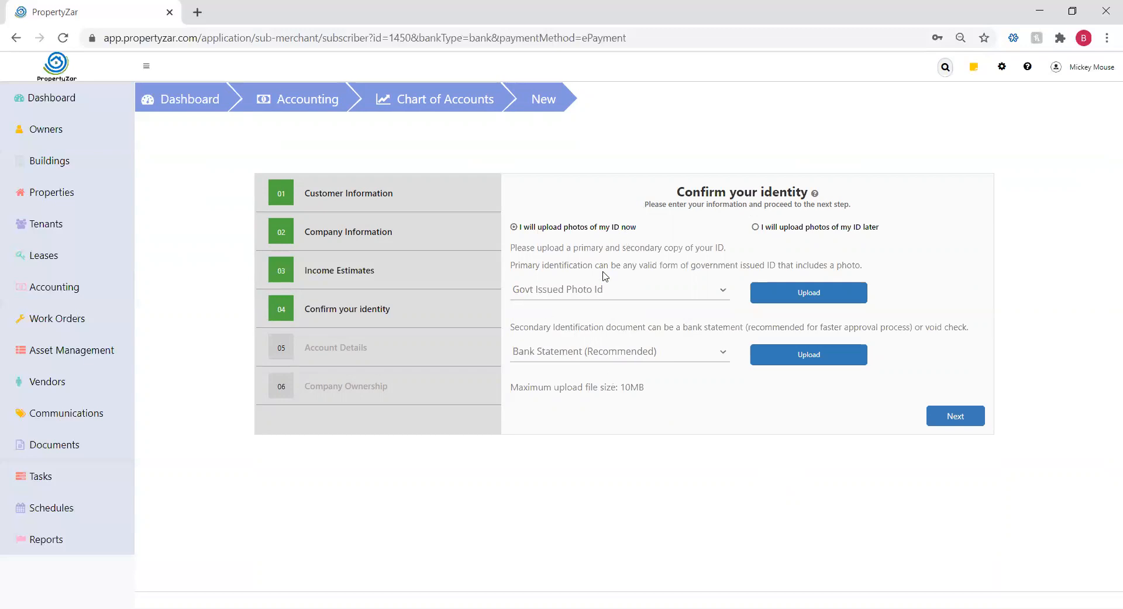
Choose to upload ID photos later and move on to account details
left_click(755, 227)
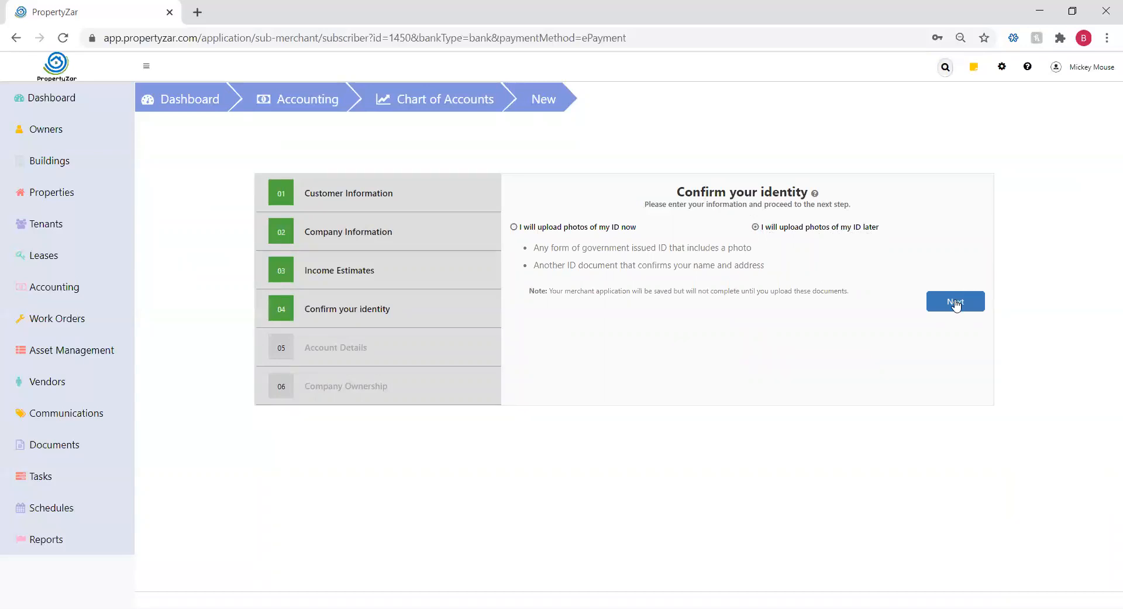
left_click(955, 302)
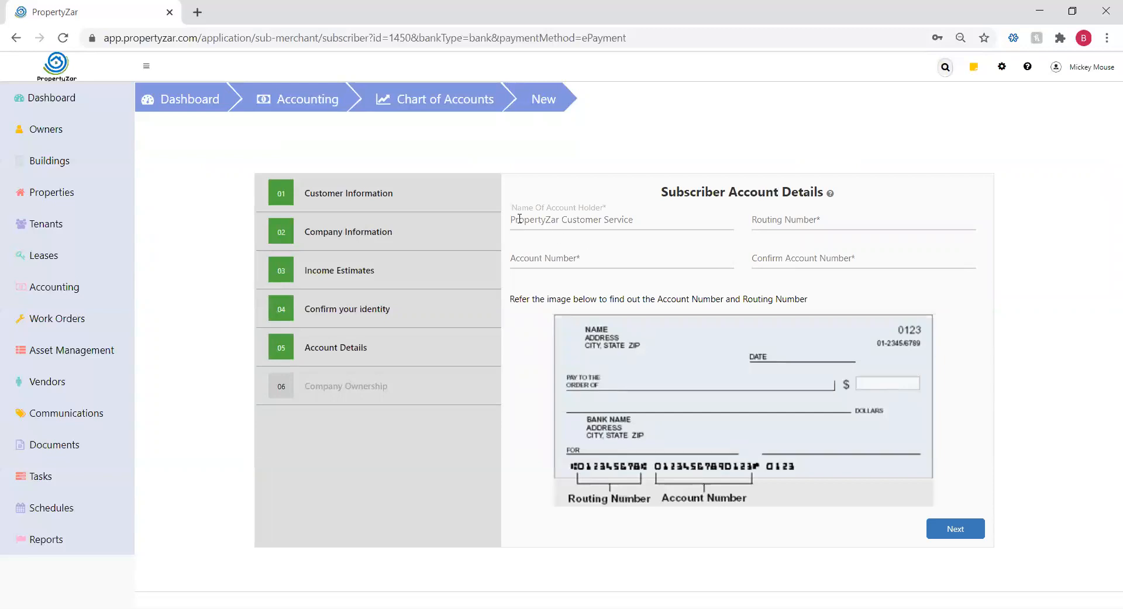
Set account holder 'PropertyZar CS', paste the routing number, enter and confirm the account number
left_click_drag(634, 220, 570, 220)
type("S")
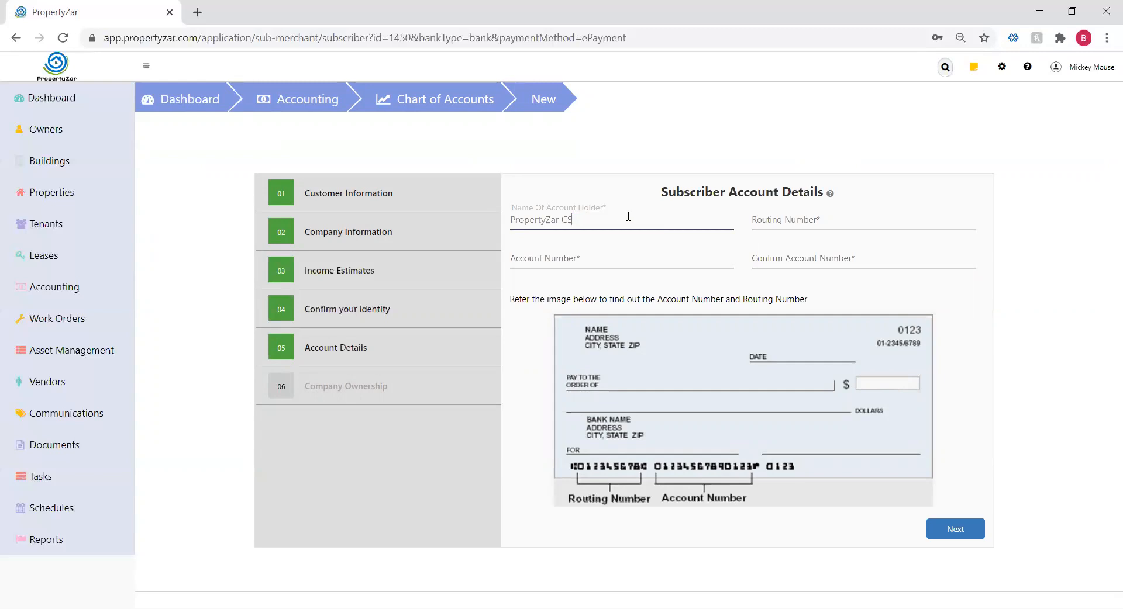
left_click(791, 220)
type("061113415")
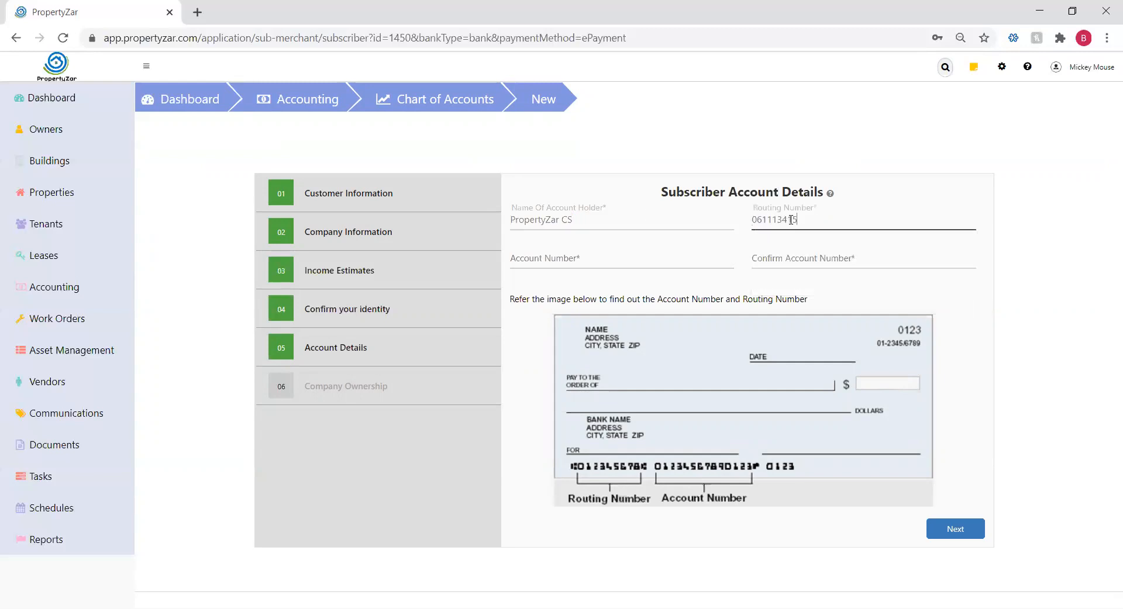
left_click(598, 257)
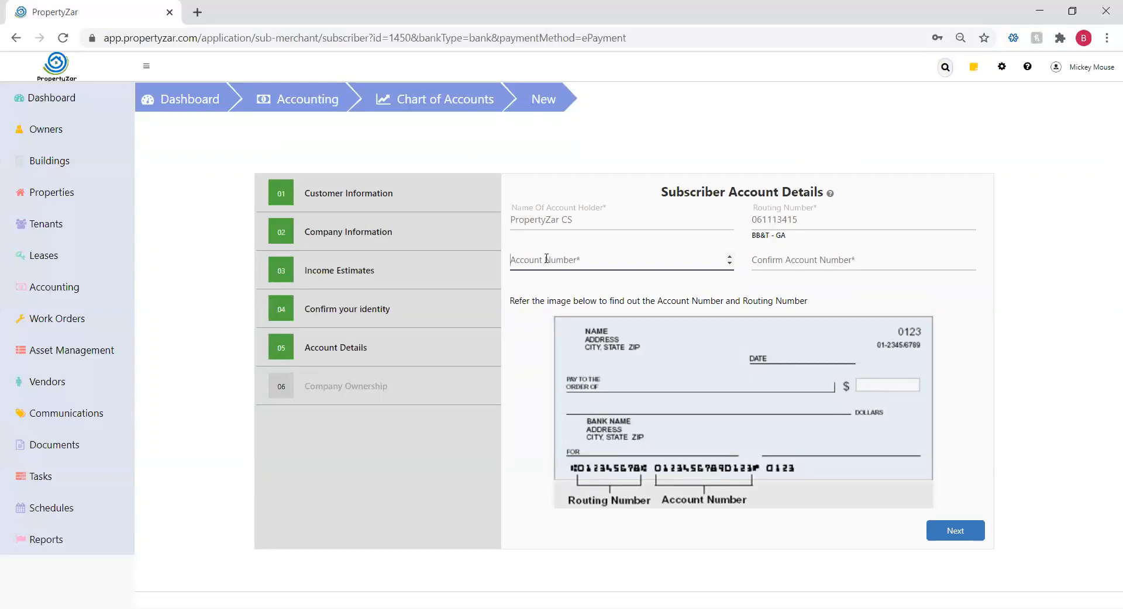
type("1231231234")
left_click(777, 266)
type("1231231234")
left_click(960, 321)
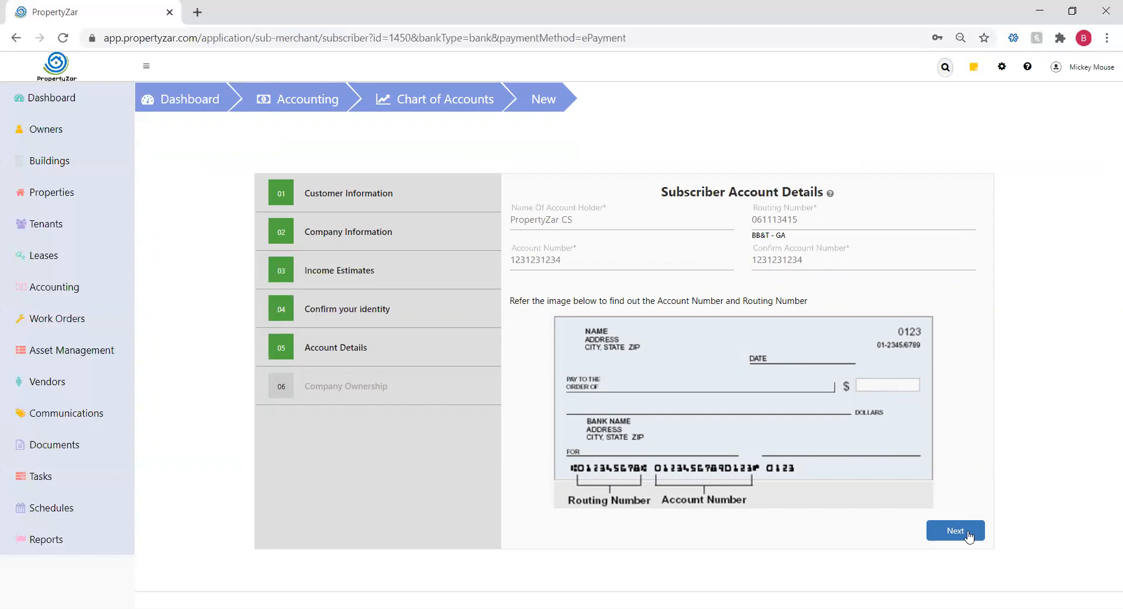
left_click(962, 532)
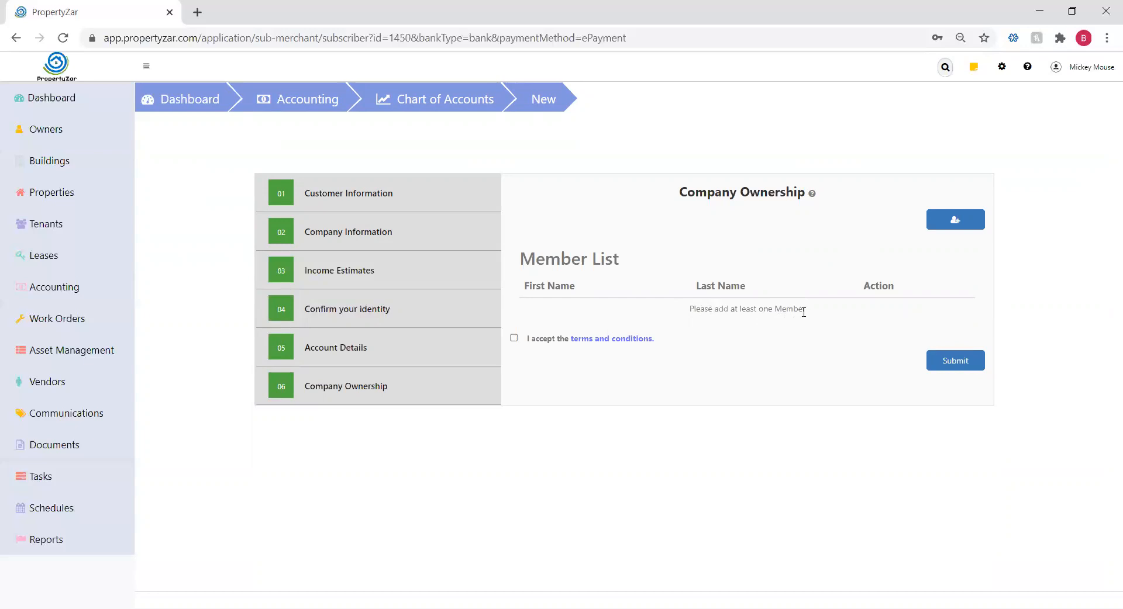
Add the owner by name to the member list, accept the terms, and submit onboarding
left_click(956, 221)
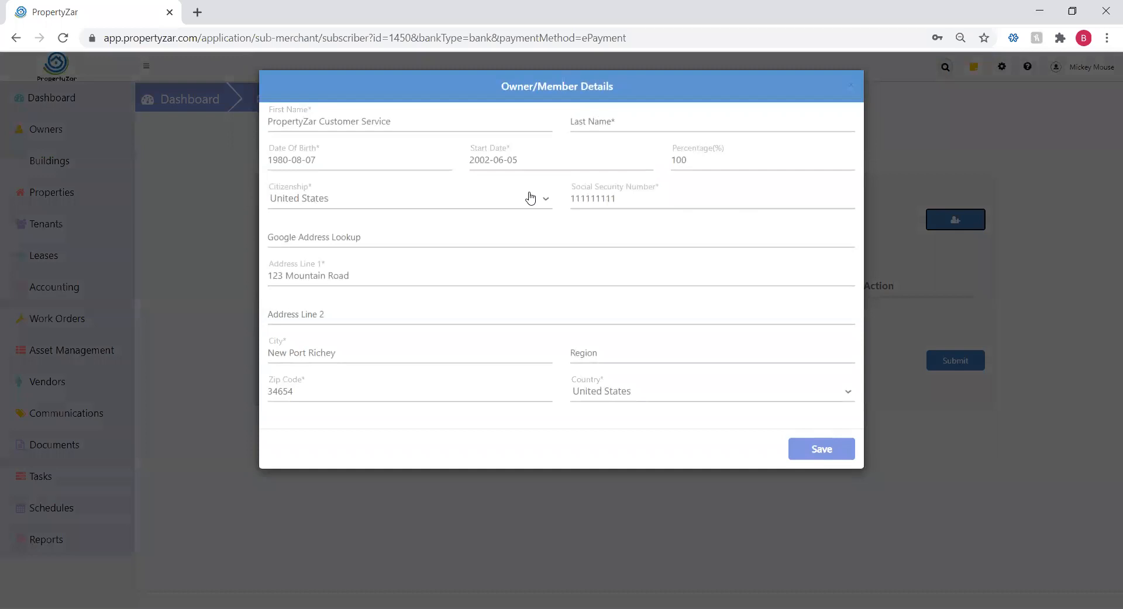
left_click_drag(396, 121, 258, 121)
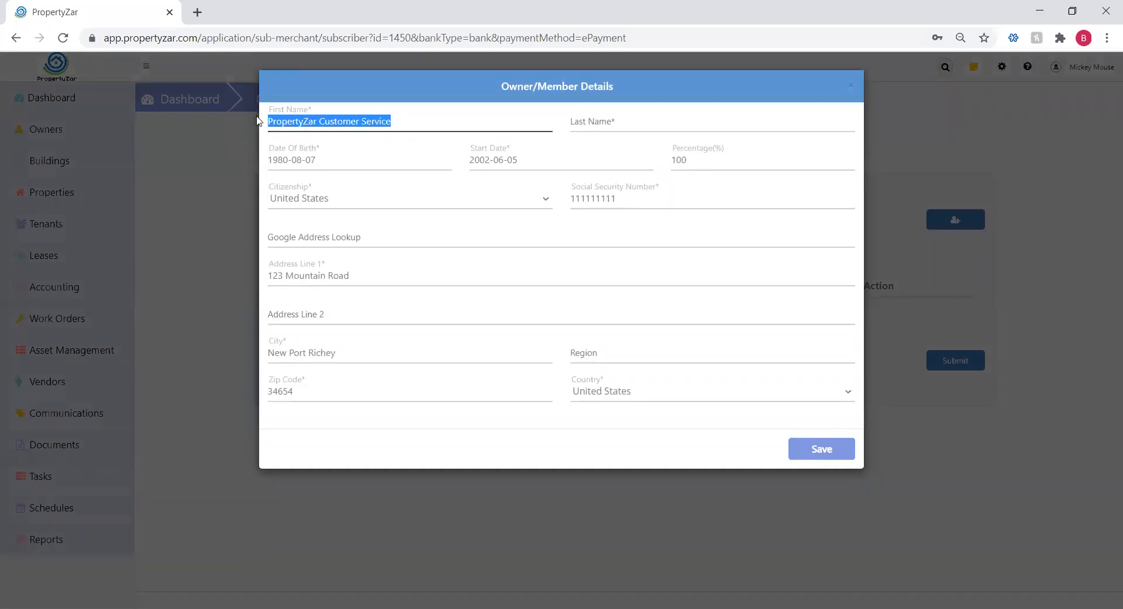
key("Tab")
left_click(413, 152)
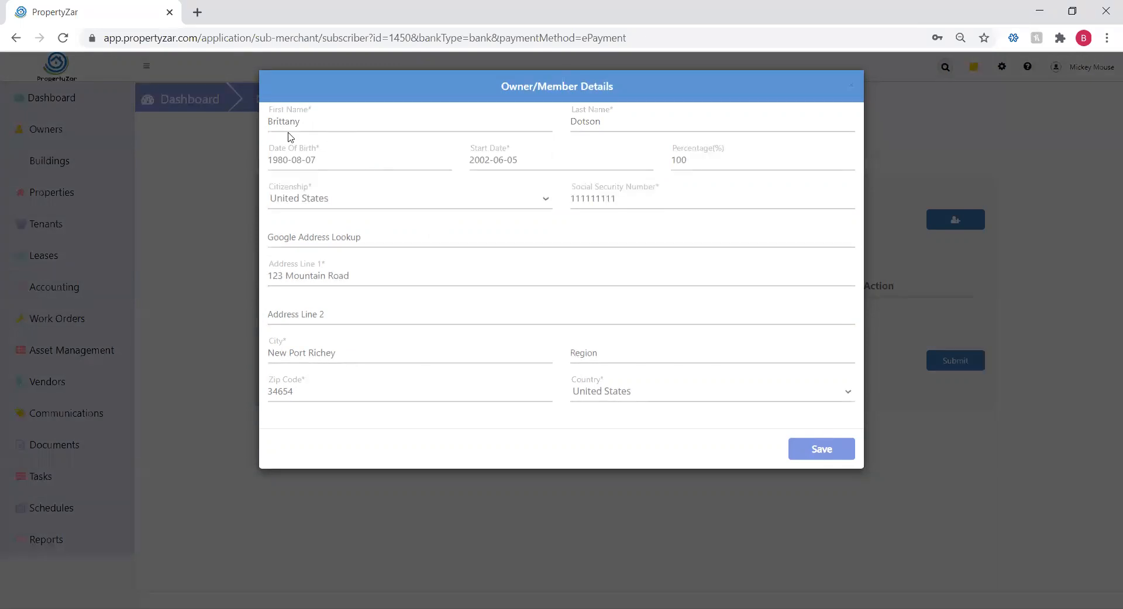
left_click(822, 450)
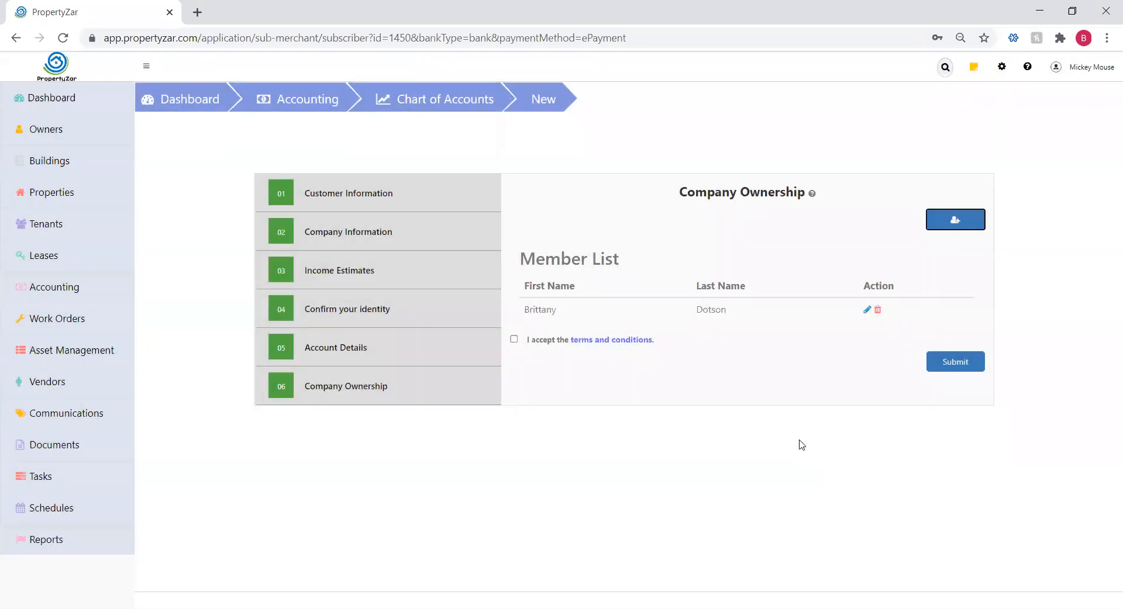
left_click(515, 340)
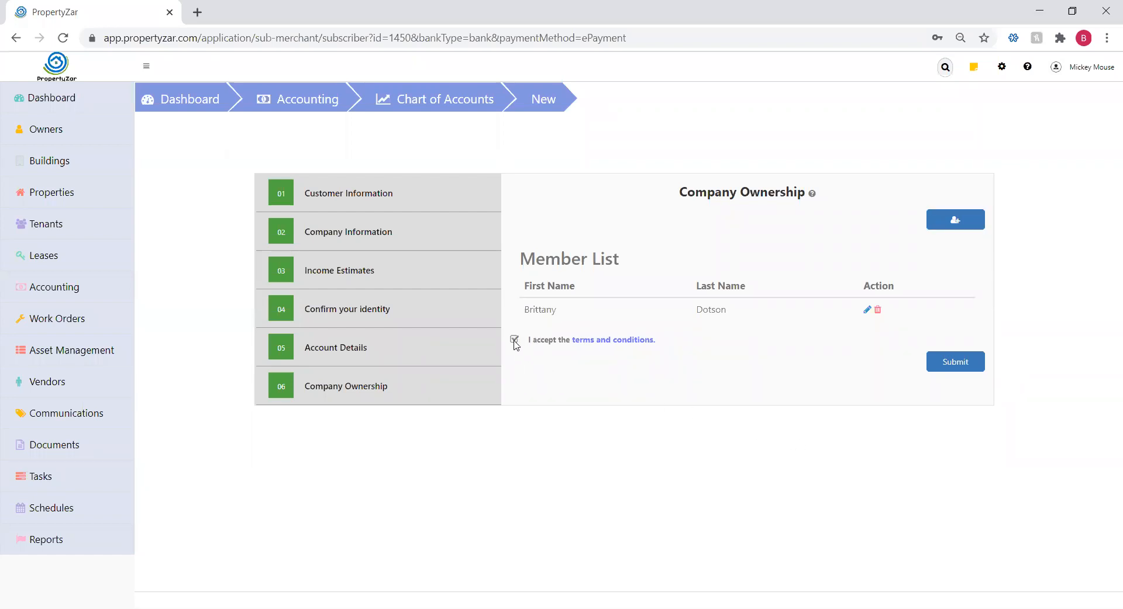
left_click(948, 363)
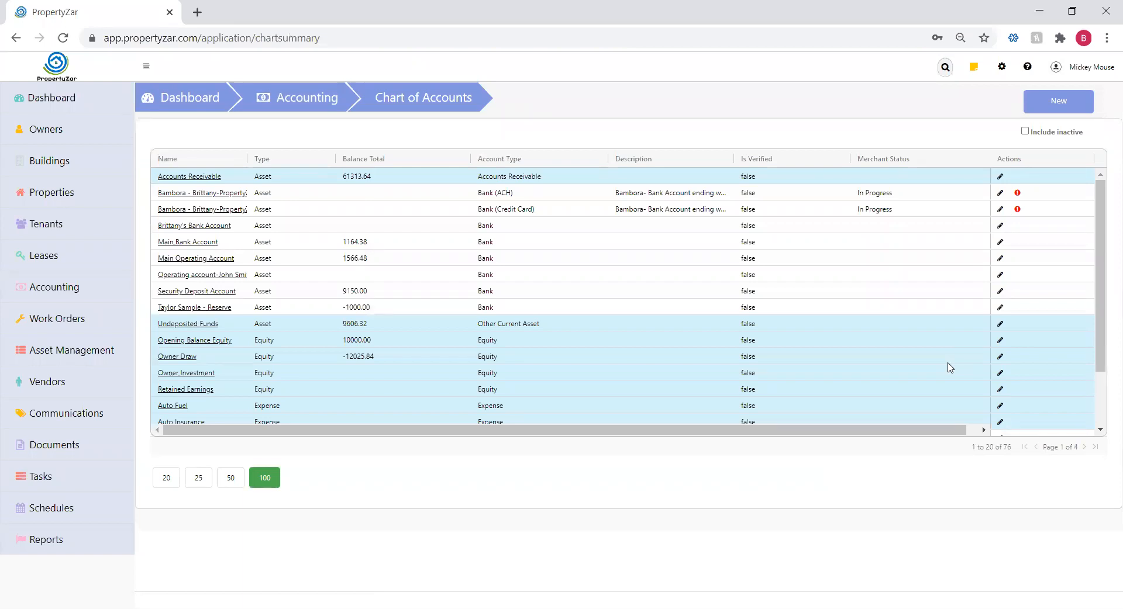
Open the missing-documents upload for the Bambora Bank (Credit Card) account
mouse_move(1018, 211)
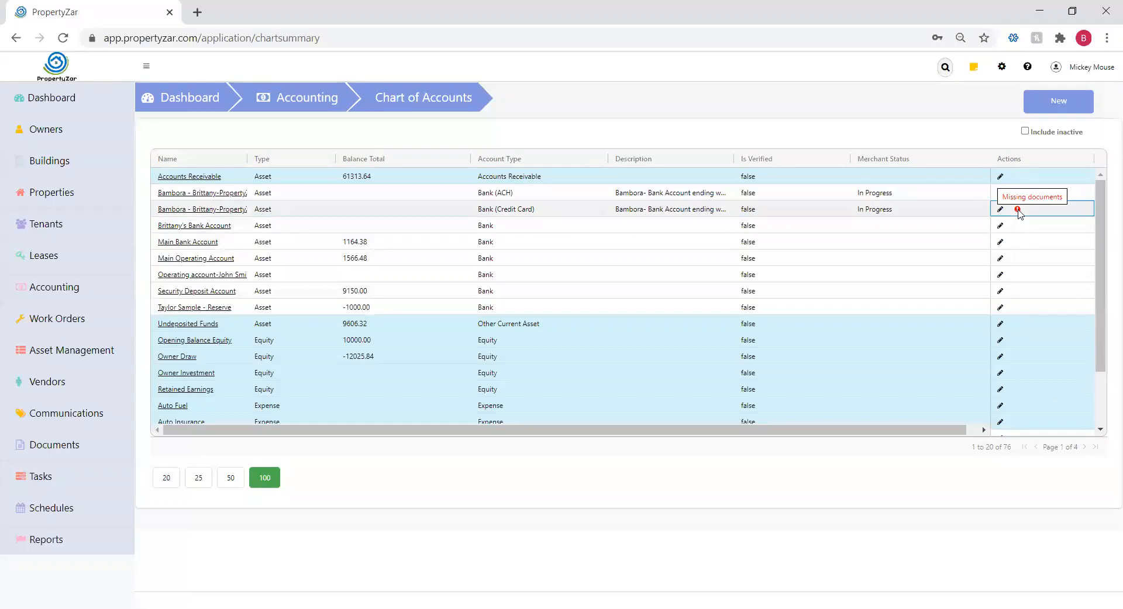
left_click(1018, 211)
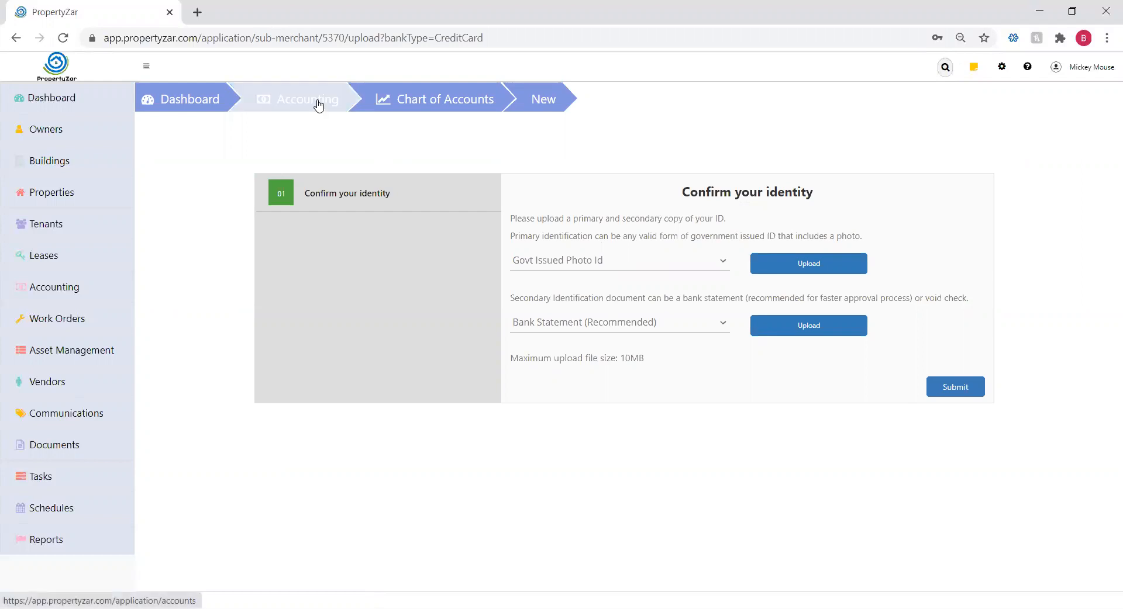
Return to the Chart of Accounts list and start a new entry
left_click(419, 102)
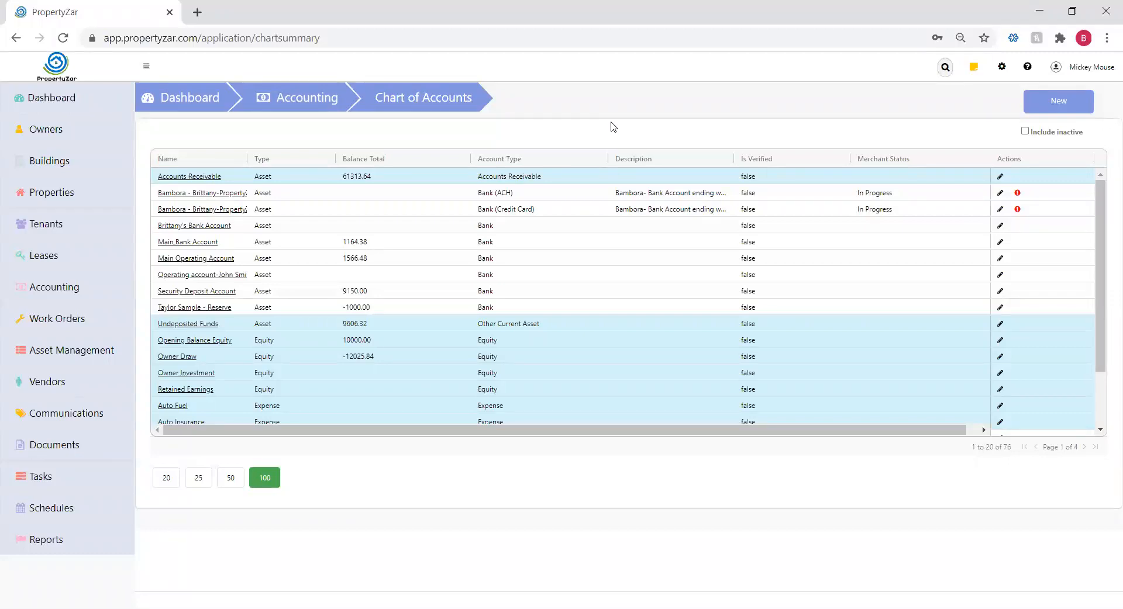
left_click(1059, 101)
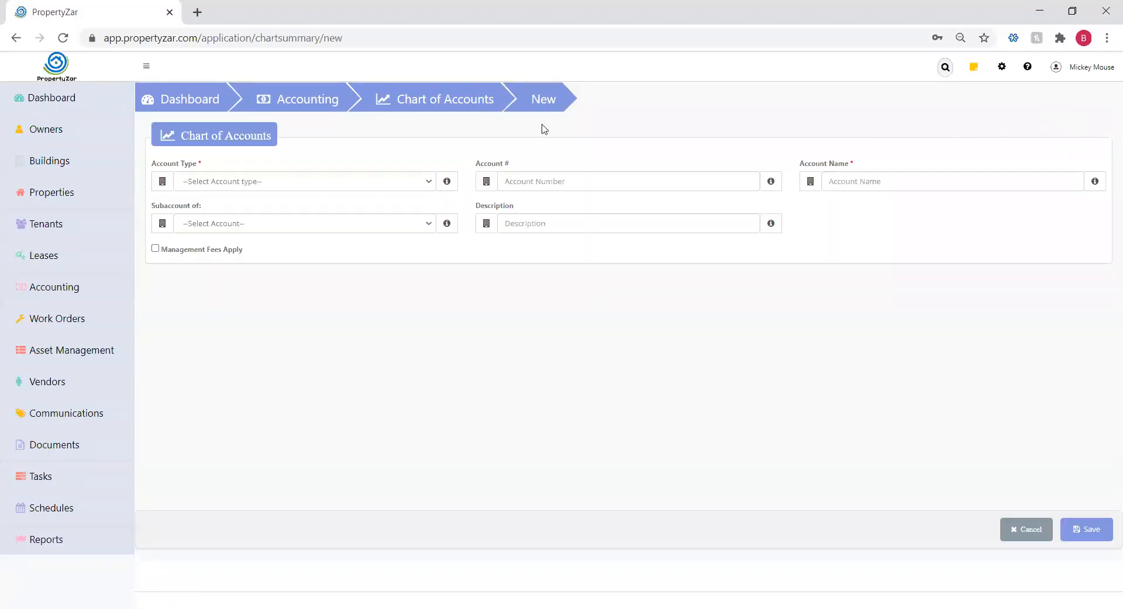
Create a named Bank account with Manual Payment, assign it to the demo owner, and continue
left_click(391, 181)
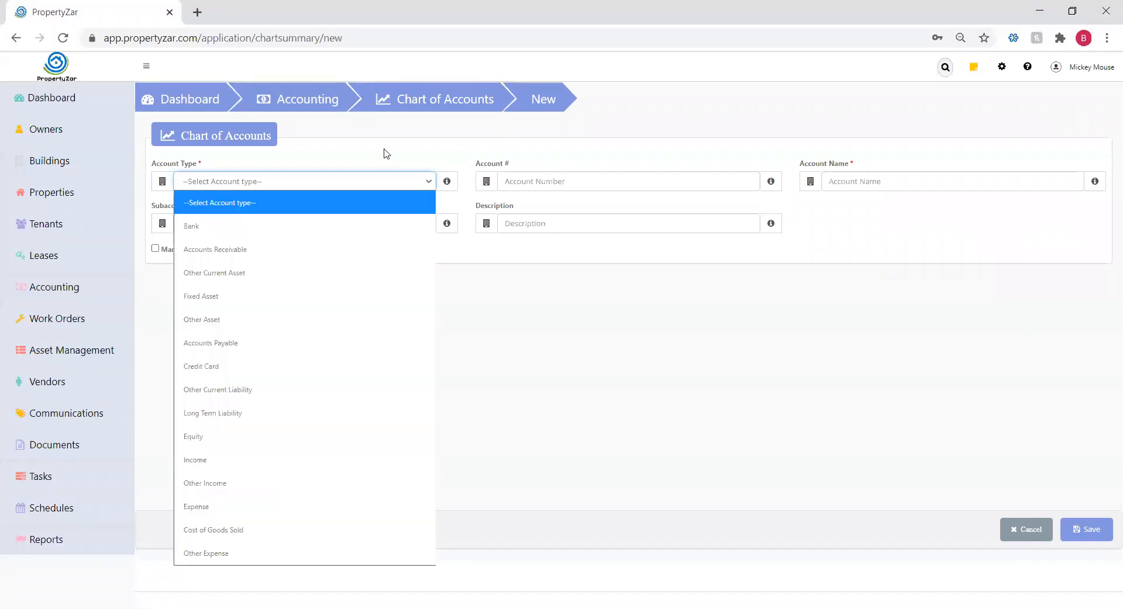
left_click(318, 224)
left_click(837, 182)
type("M")
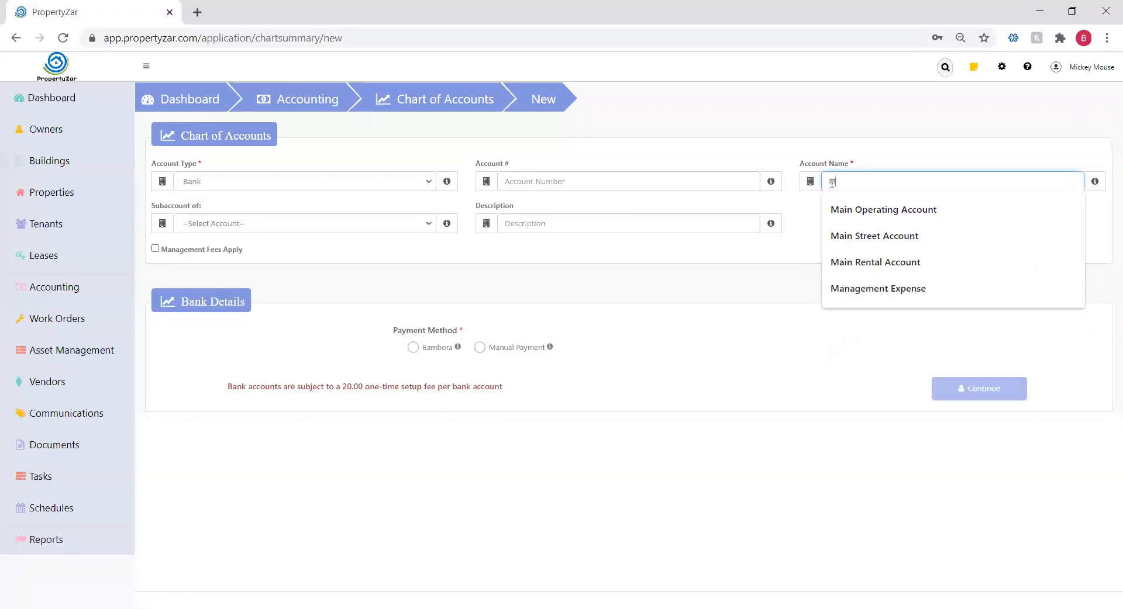
type("ickey Mouse")
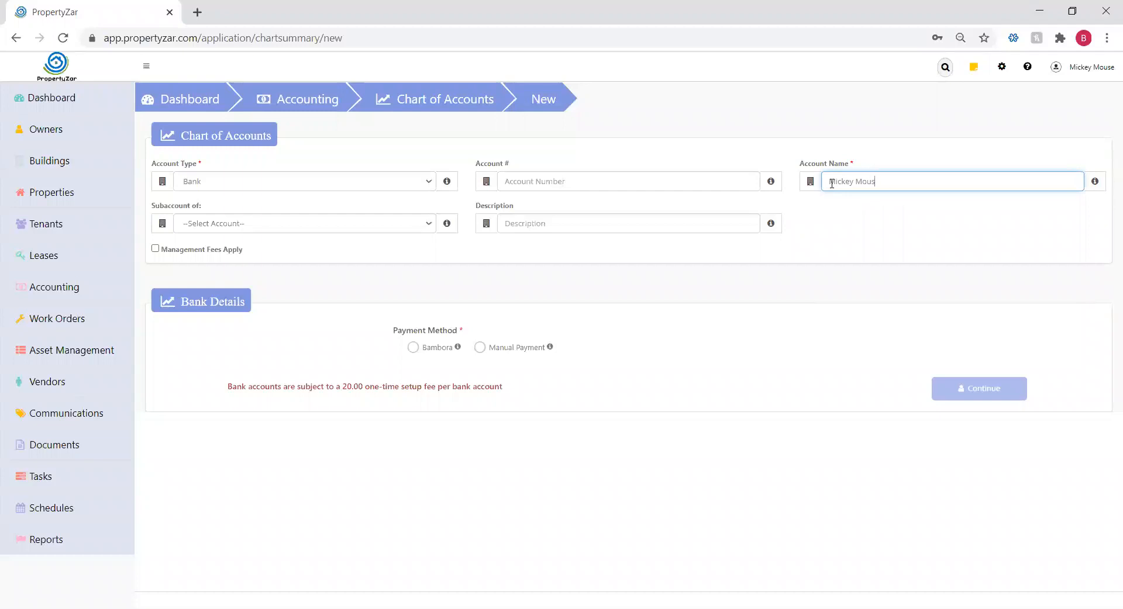
left_click(479, 349)
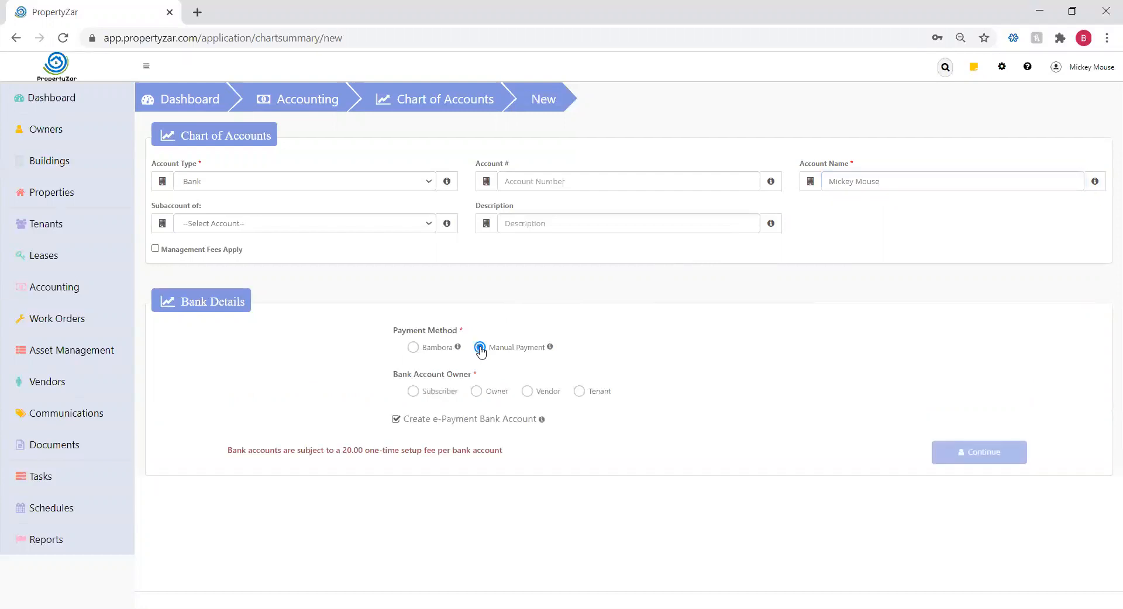
left_click(477, 393)
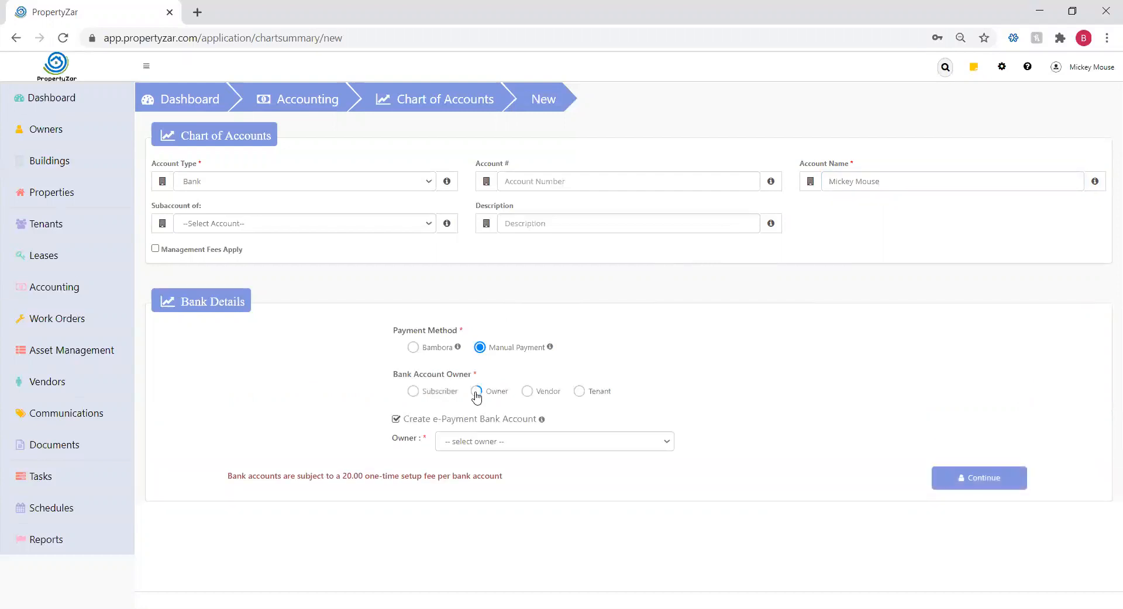
left_click(507, 448)
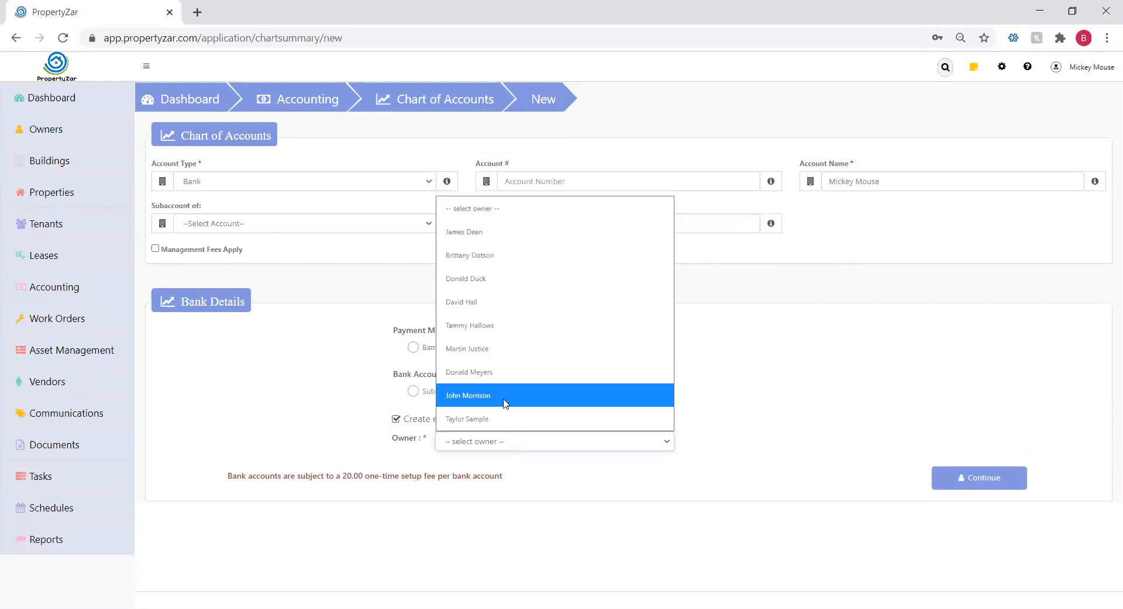
left_click(502, 261)
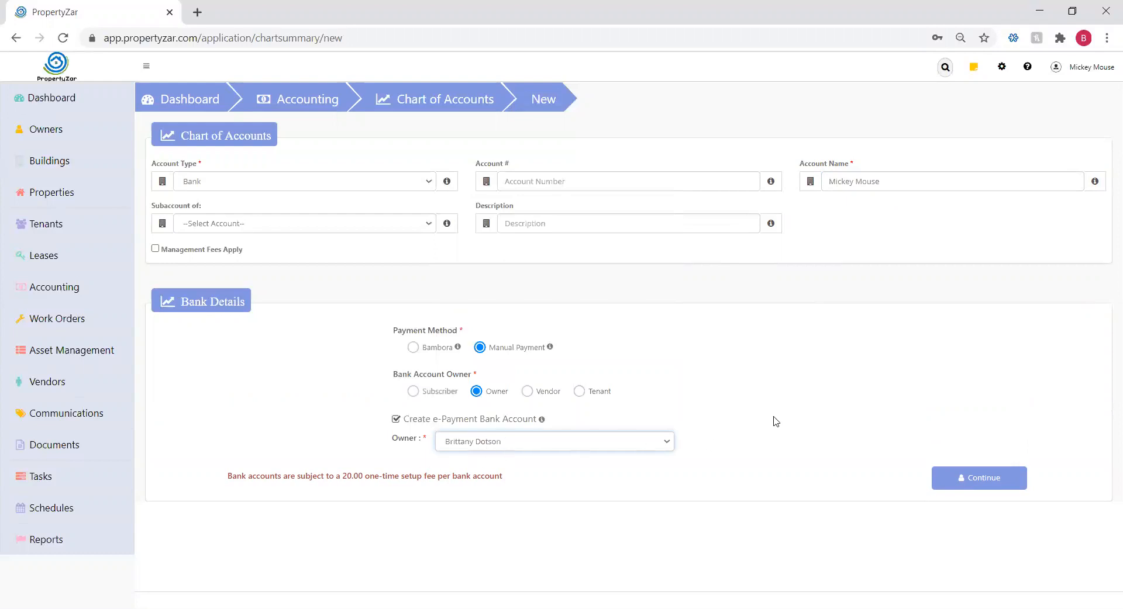
left_click(1002, 482)
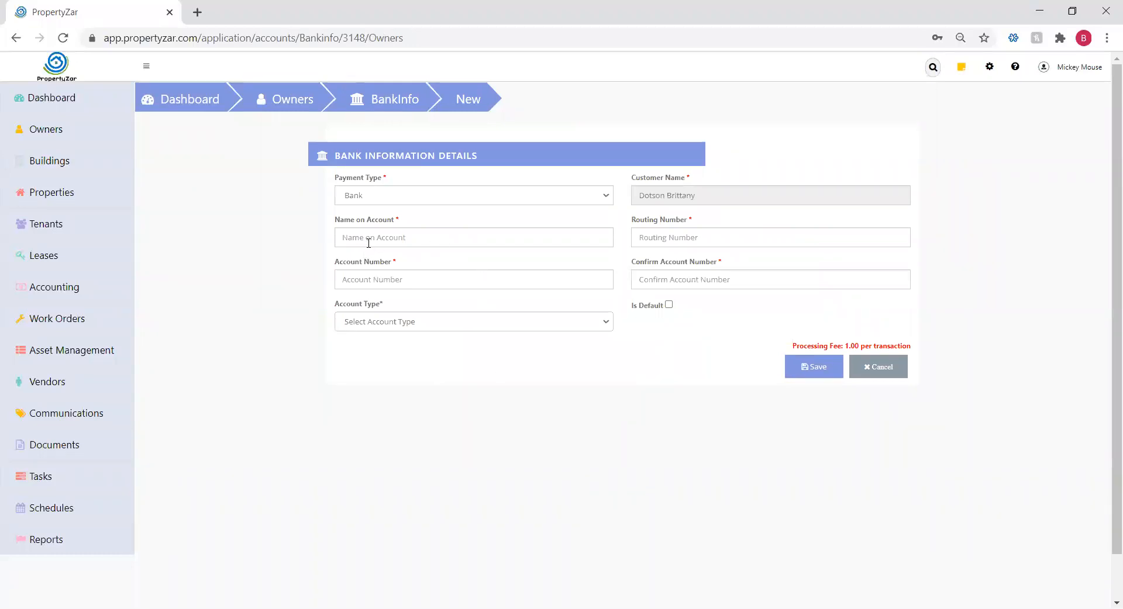
Make the owner's new bank account the default, leaving Account Type unchosen
left_click(448, 322)
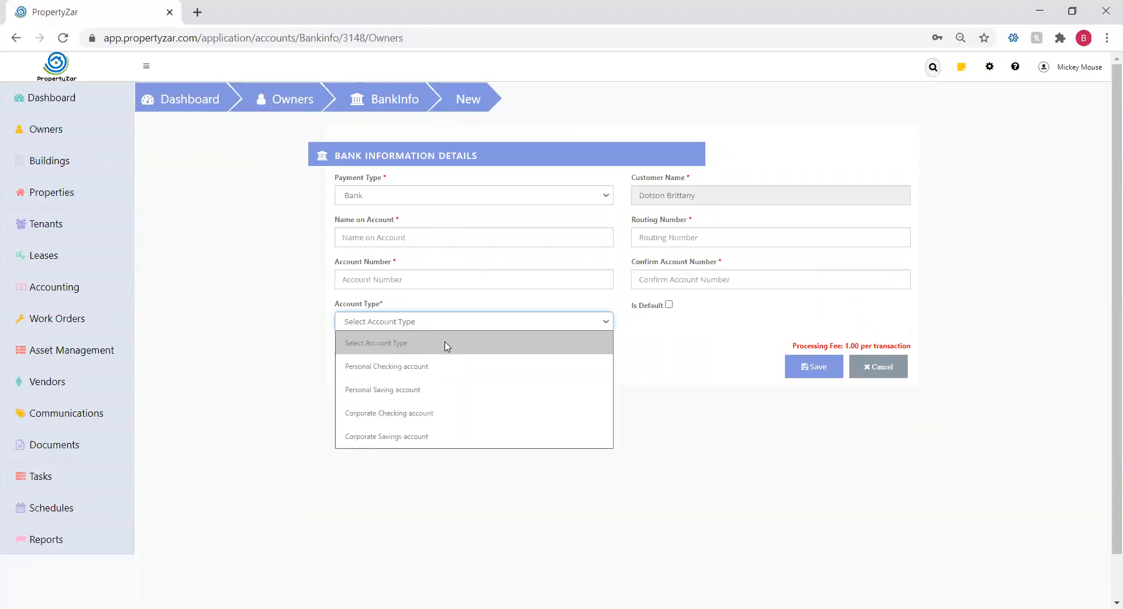
left_click(718, 413)
left_click(669, 305)
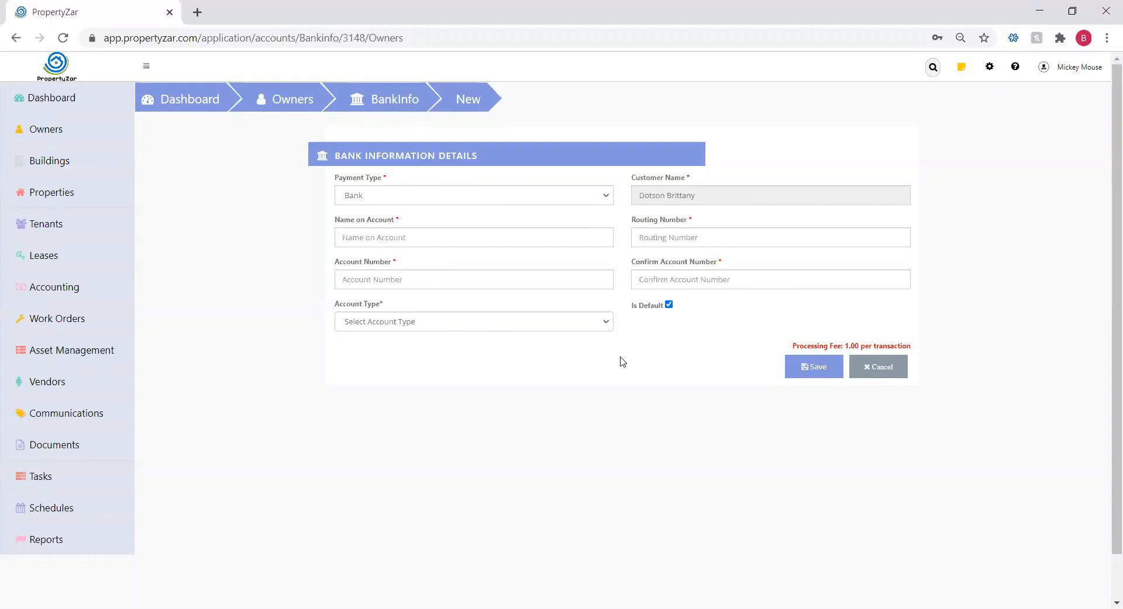
left_click(642, 69)
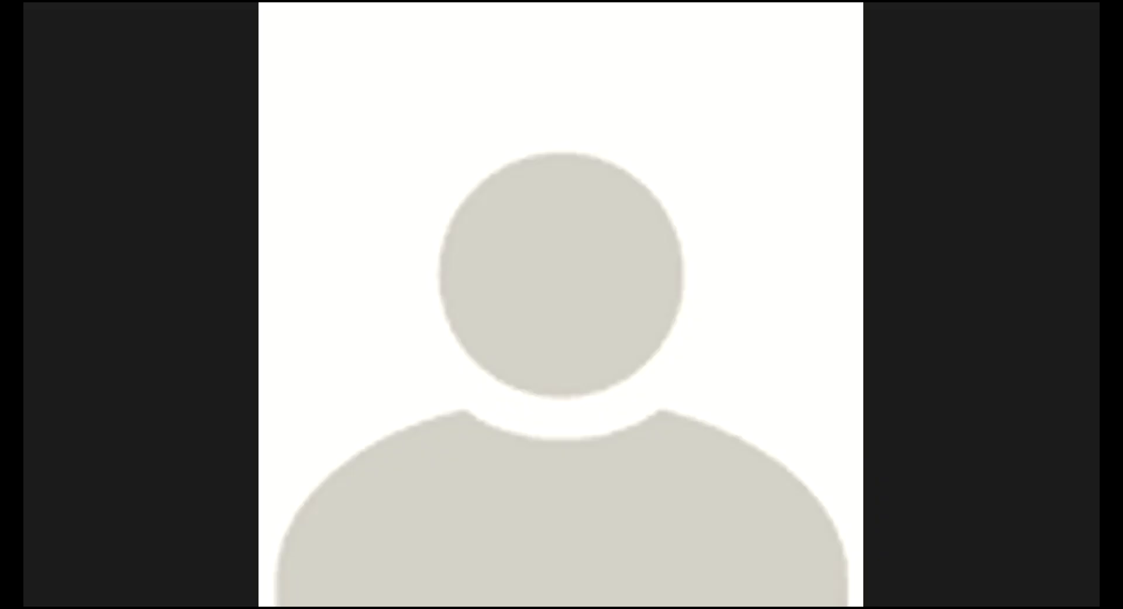